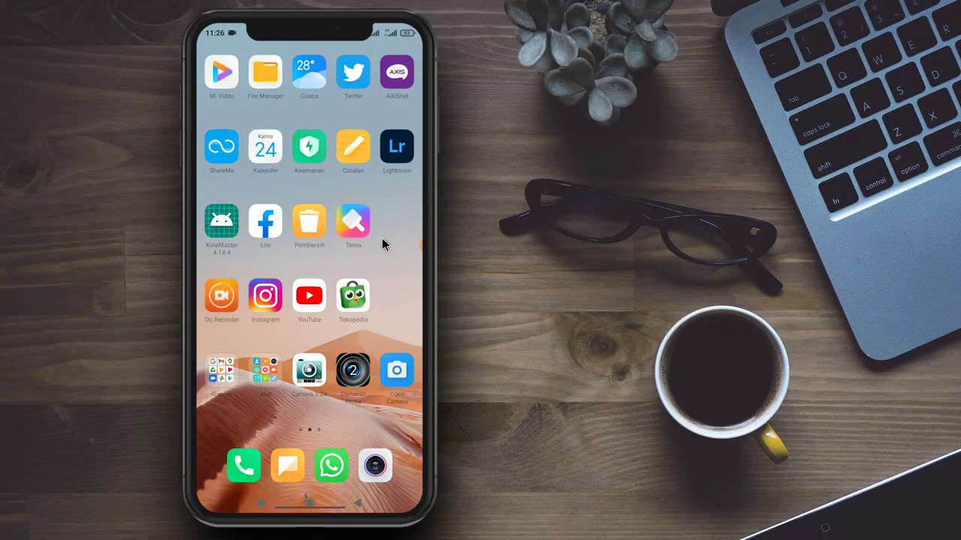
Swipe through the home screen pages, ending on the page with the 11:26 clock and Catatan widget
{"action": "mouse_move", "coordinate": [382, 238]}
{"action": "left_mouse_down"}
{"action": "mouse_move", "coordinate": [262, 252]}
{"action": "mouse_move", "coordinate": [404, 269]}
{"action": "left_mouse_up"}
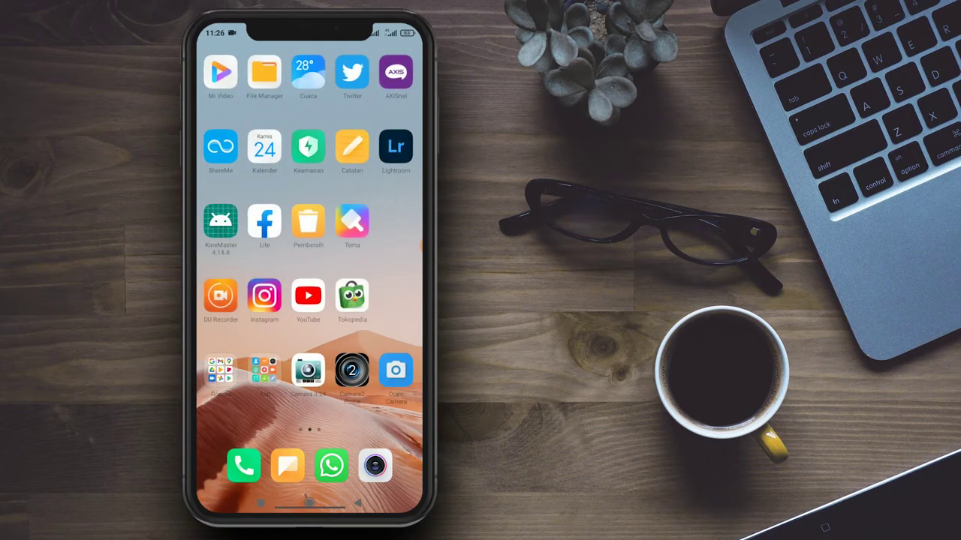
{"action": "mouse_move", "coordinate": [264, 263]}
{"action": "left_mouse_down"}
{"action": "mouse_move", "coordinate": [390, 276]}
{"action": "mouse_move", "coordinate": [195, 276]}
{"action": "left_mouse_up"}
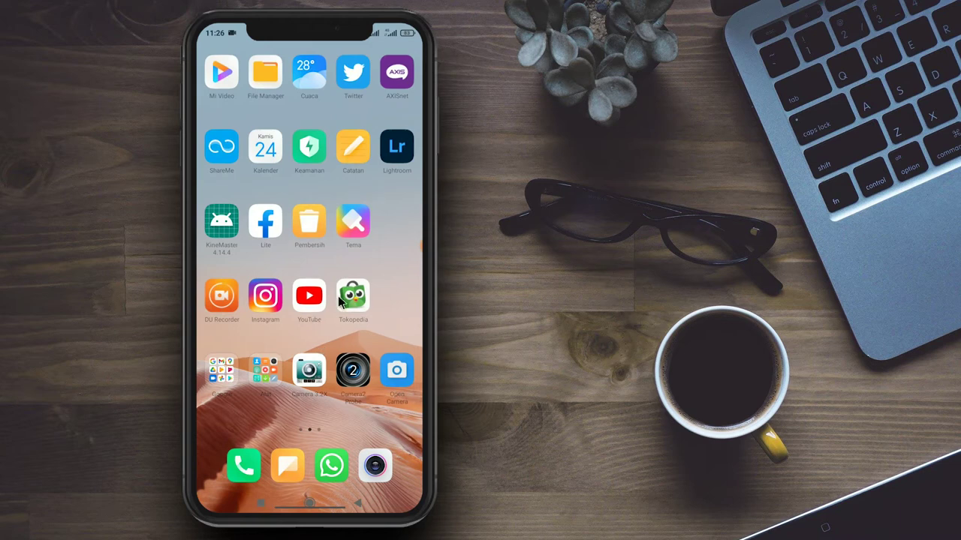
{"action": "mouse_move", "coordinate": [375, 273]}
{"action": "left_mouse_down"}
{"action": "mouse_move", "coordinate": [249, 268]}
{"action": "mouse_move", "coordinate": [383, 274]}
{"action": "left_mouse_up"}
{"action": "left_click_drag", "start_coordinate": [255, 266], "coordinate": [368, 269]}
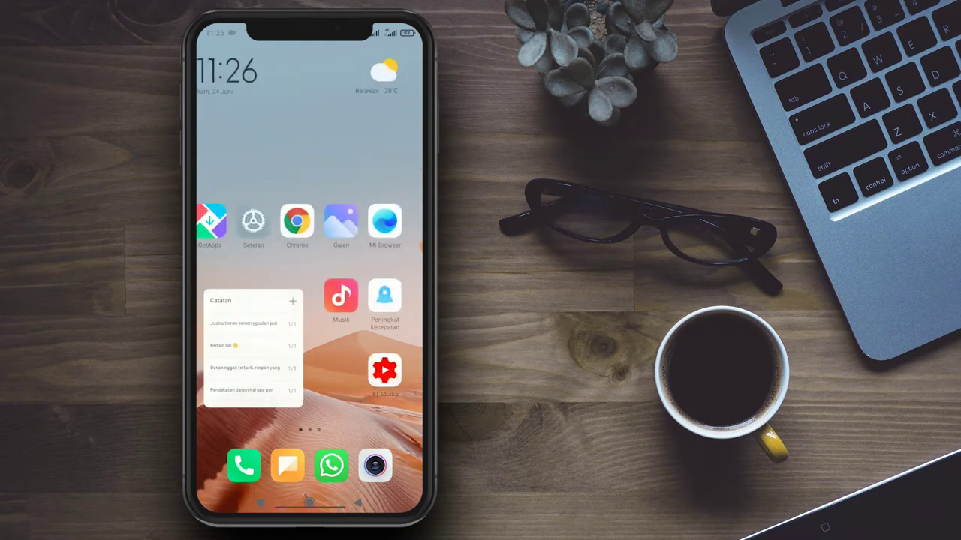
Check MIUI Global 12.0.2 under Setelan > Tentang telepon, then return to the home app page
{"action": "left_click", "coordinate": [273, 222]}
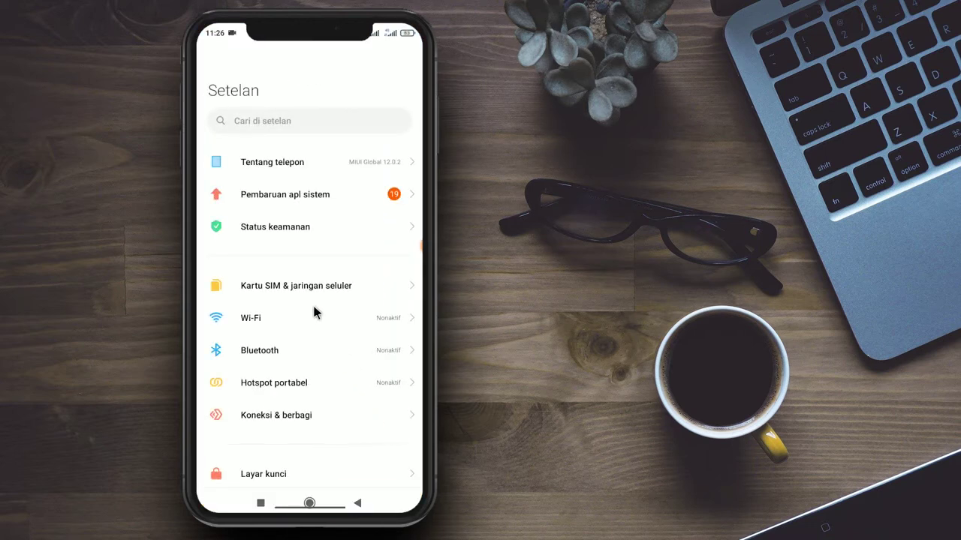
{"action": "left_click", "coordinate": [298, 166]}
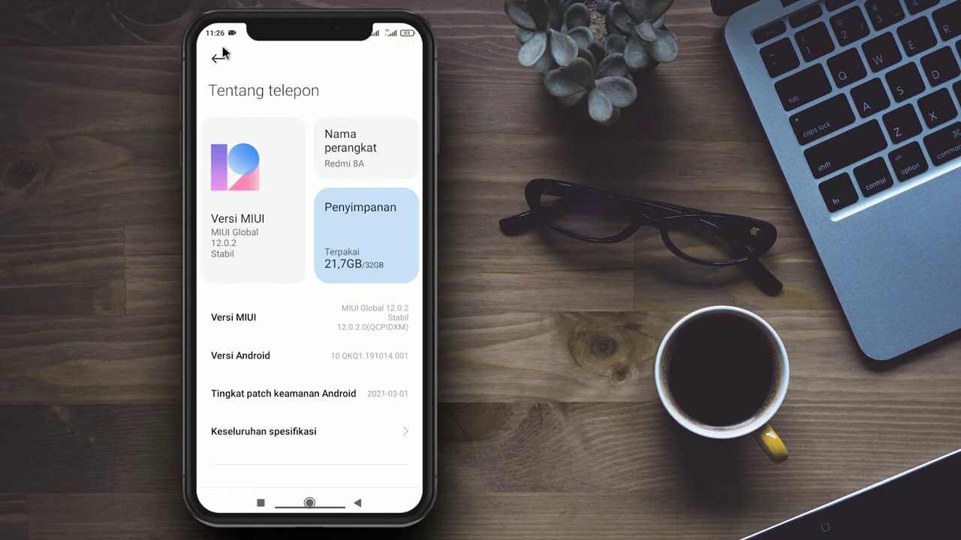
{"action": "left_click", "coordinate": [314, 508]}
{"action": "left_click_drag", "start_coordinate": [383, 189], "coordinate": [307, 170]}
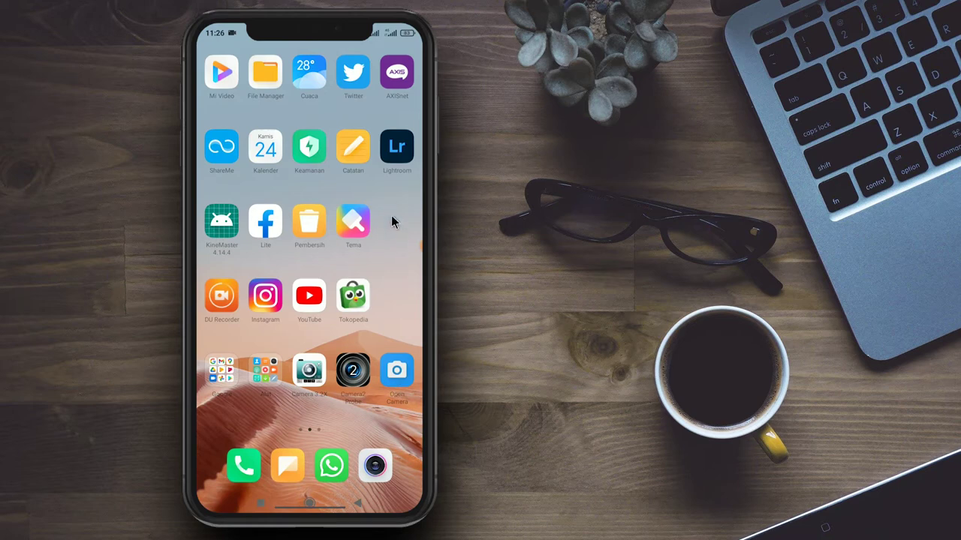
Launch Catatan from its home screen icon to show the folder with 7 notes
{"action": "left_click", "coordinate": [351, 149]}
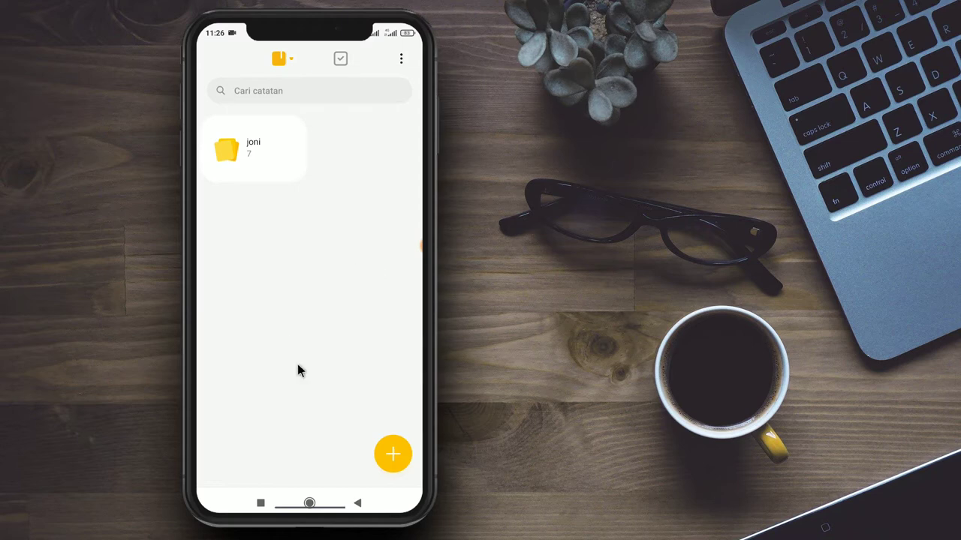
Create a new note and type 'Semangat buat yang nonton tutorial ini'
{"action": "left_click", "coordinate": [392, 455]}
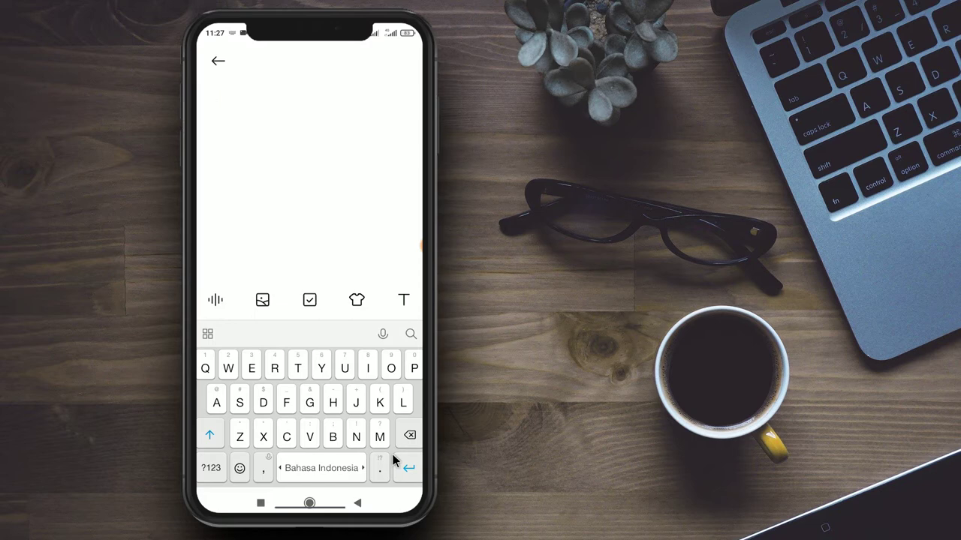
{"action": "type", "text": "S"}
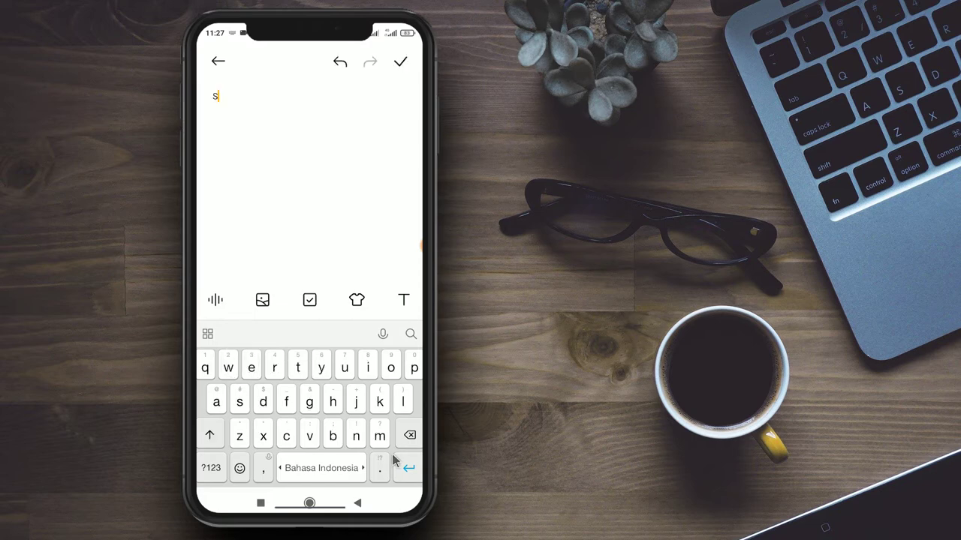
{"action": "type", "text": "emanga"}
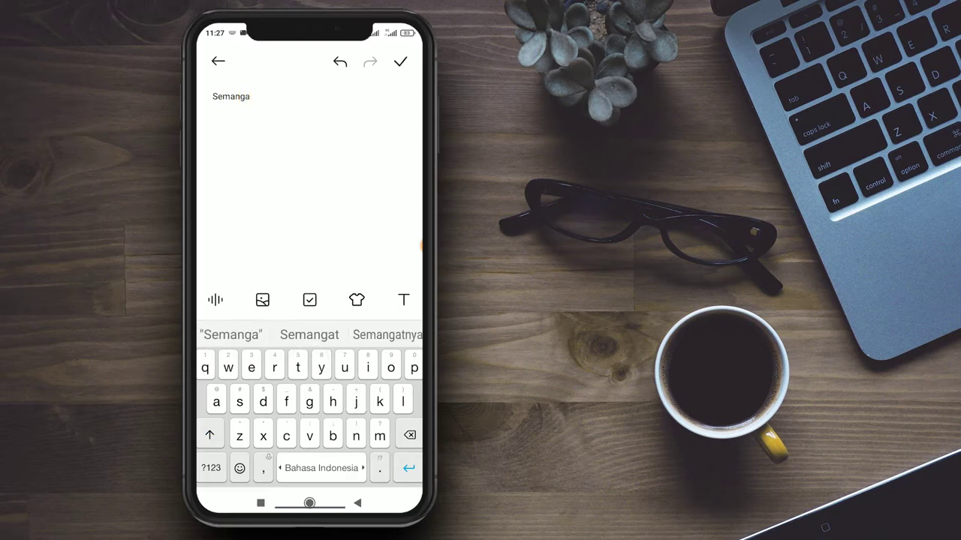
{"action": "type", "text": "t buat "}
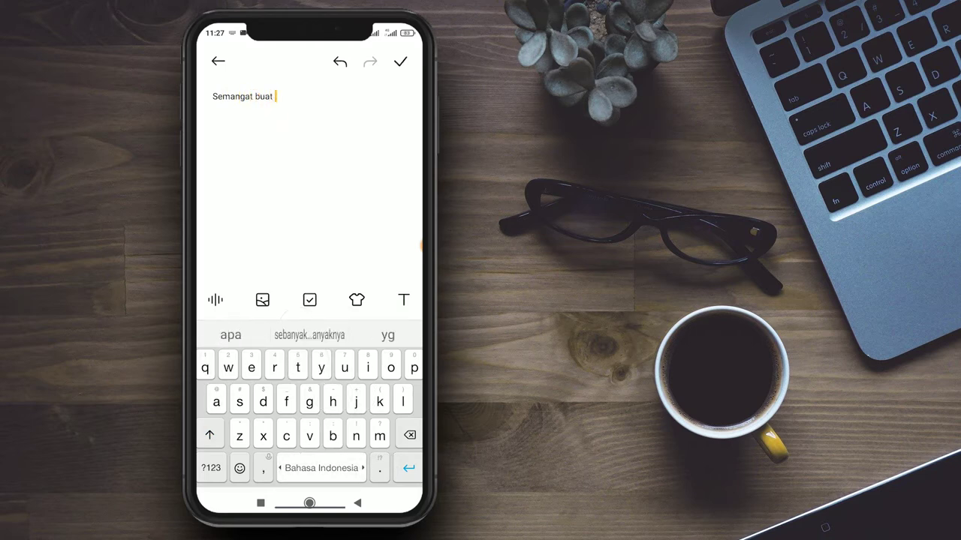
{"action": "type", "text": "yang "}
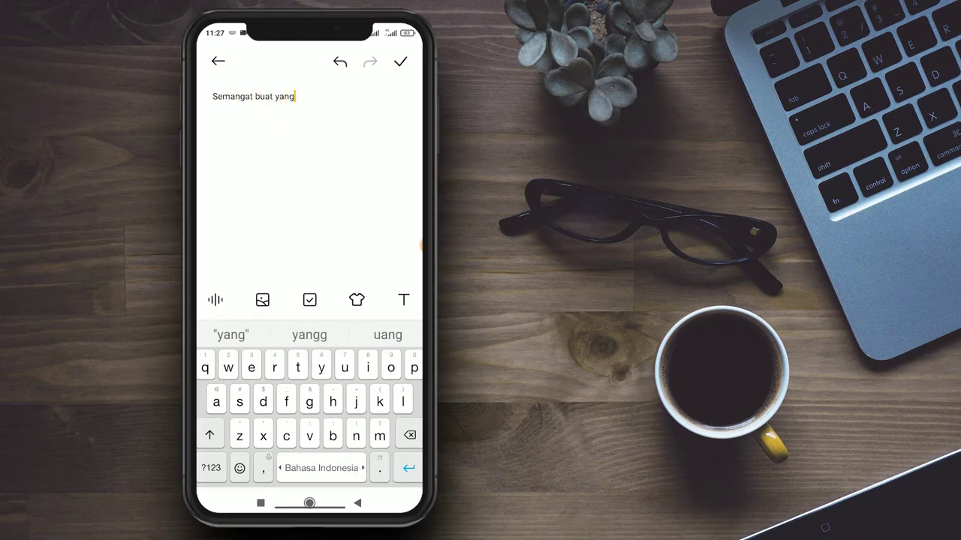
{"action": "type", "text": "nonton "}
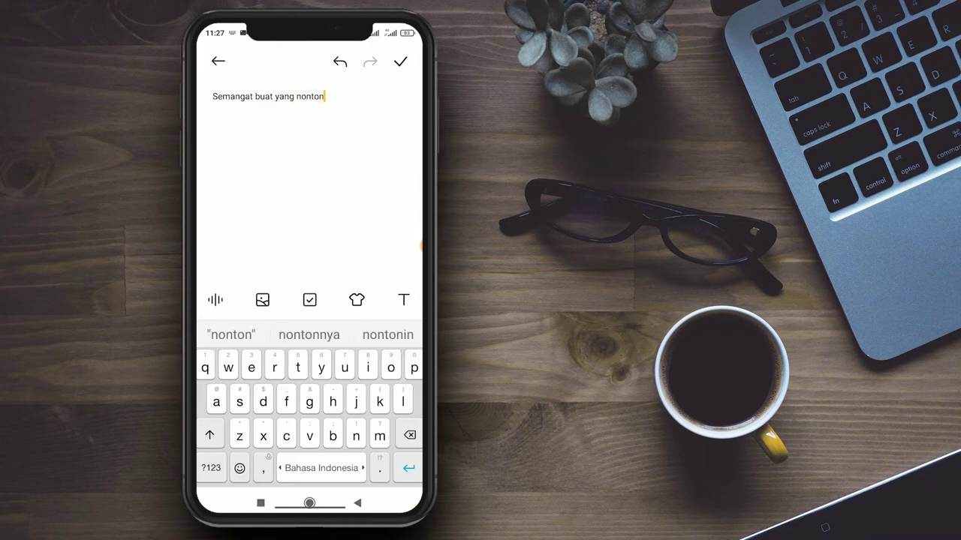
{"action": "type", "text": "tut"}
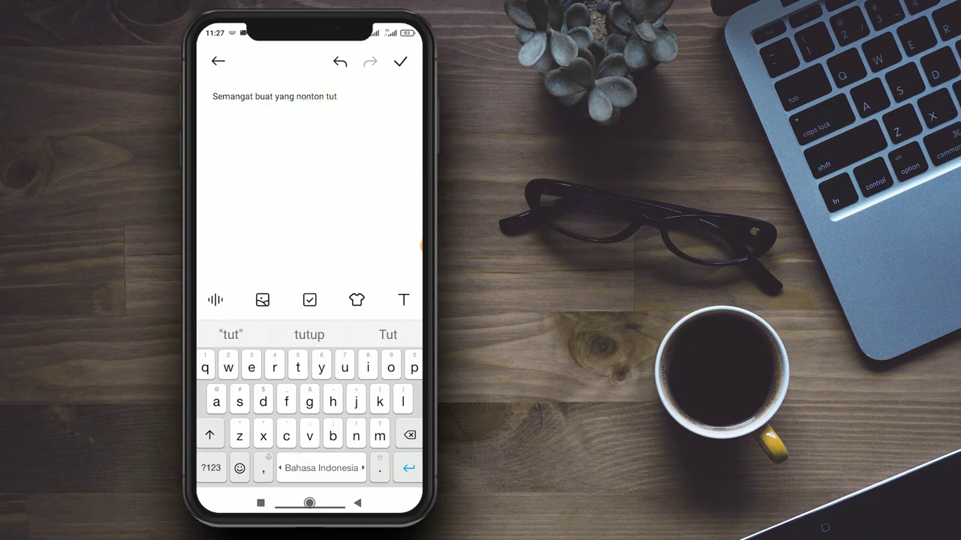
{"action": "type", "text": "or"}
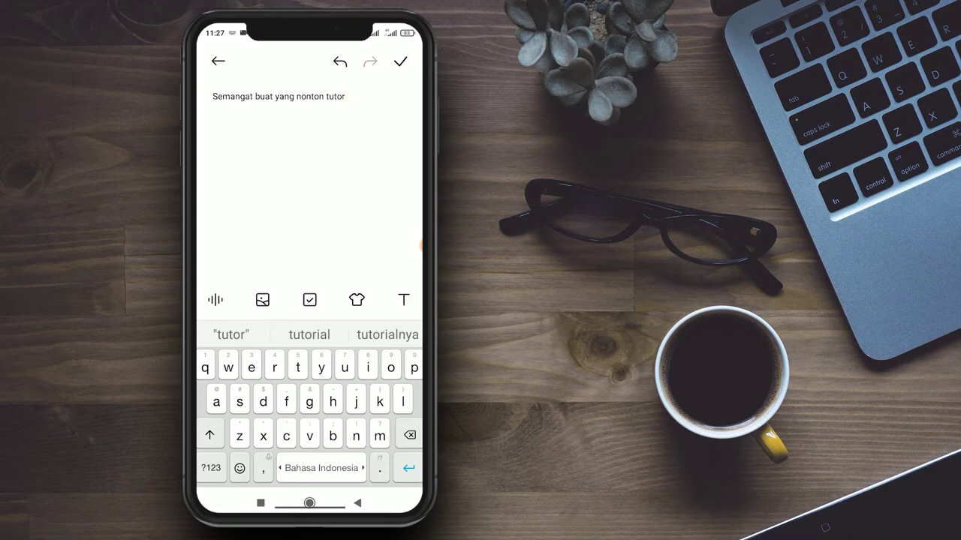
{"action": "type", "text": "ial i"}
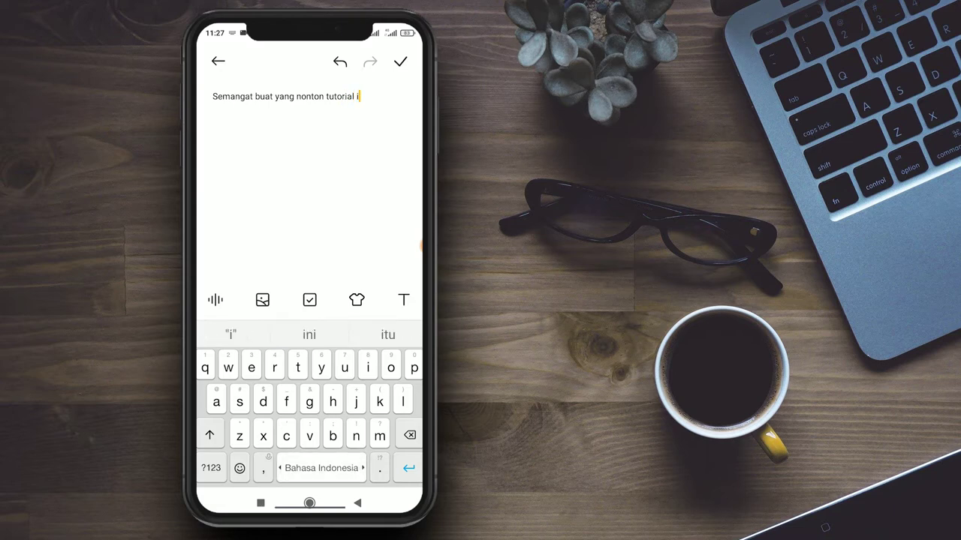
{"action": "type", "text": "ni"}
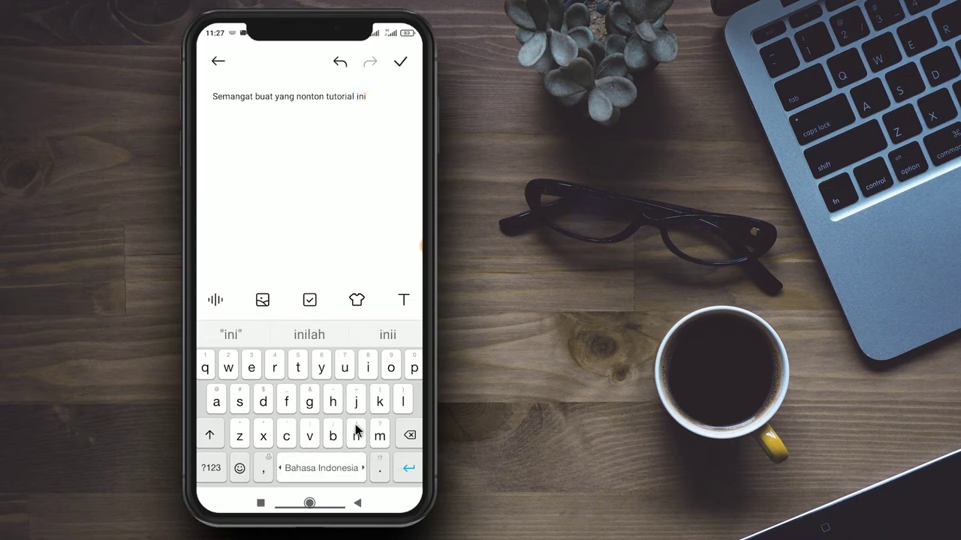
Select the whole sentence and format it bold, italic and in a larger size
{"action": "left_click", "coordinate": [301, 121]}
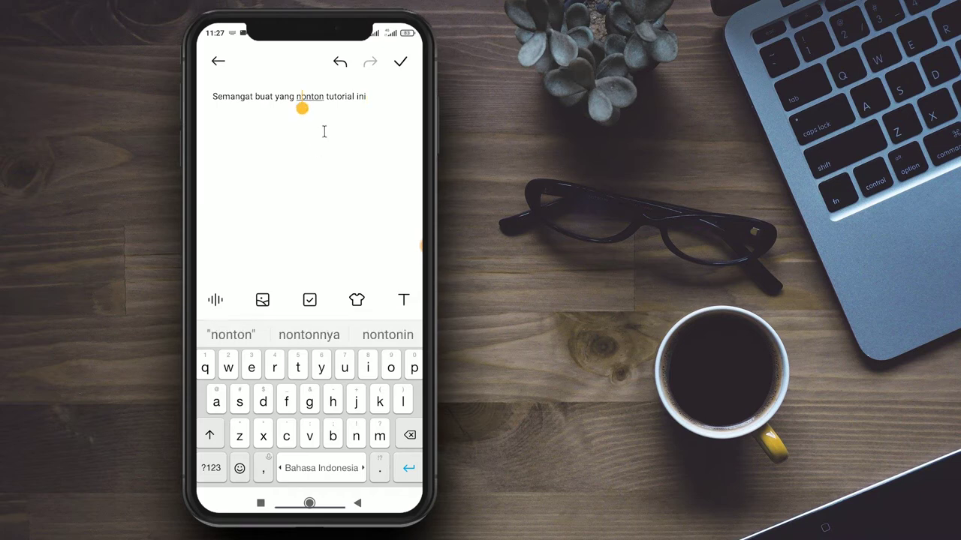
{"action": "left_click", "coordinate": [332, 129]}
{"action": "left_click_drag", "start_coordinate": [330, 107], "coordinate": [204, 107]}
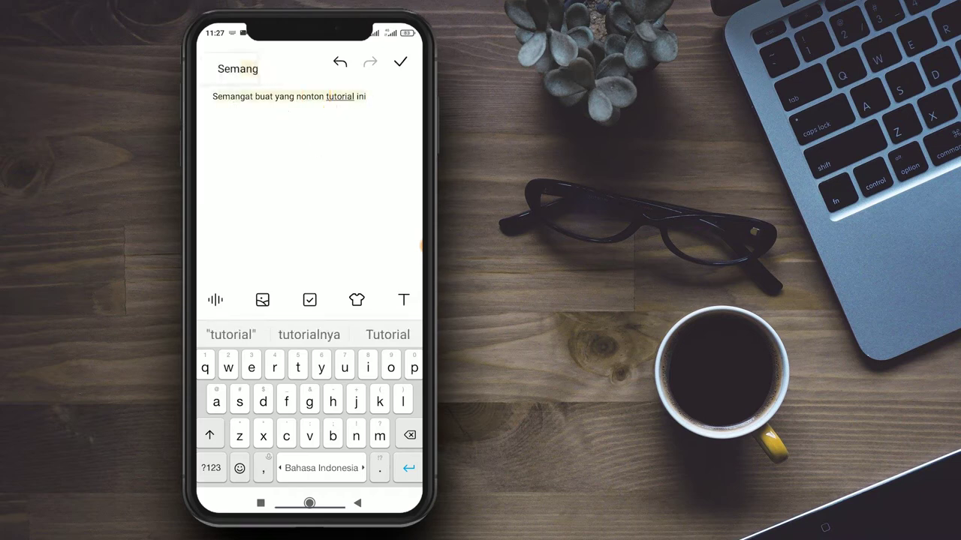
{"action": "key", "text": "ctrl+a"}
{"action": "left_click", "coordinate": [395, 297]}
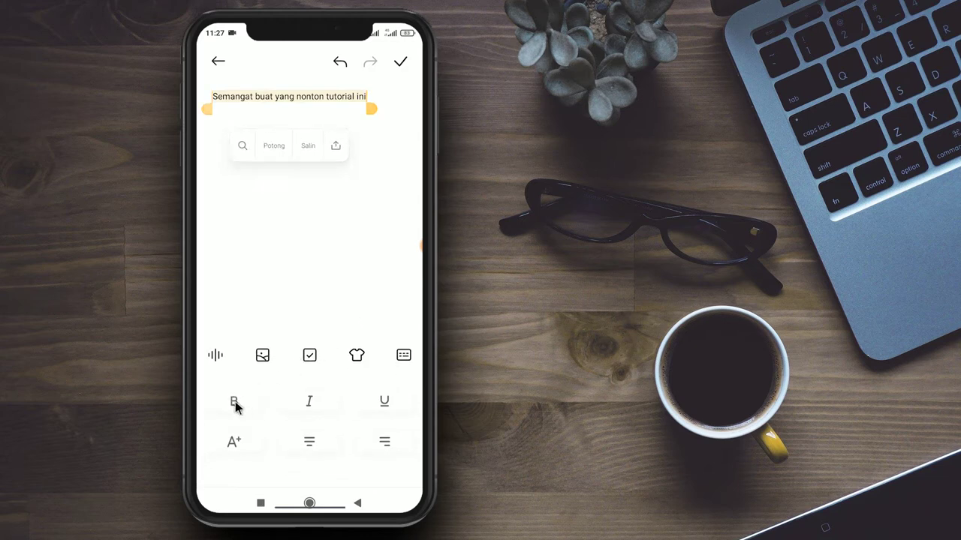
{"action": "left_click", "coordinate": [246, 401]}
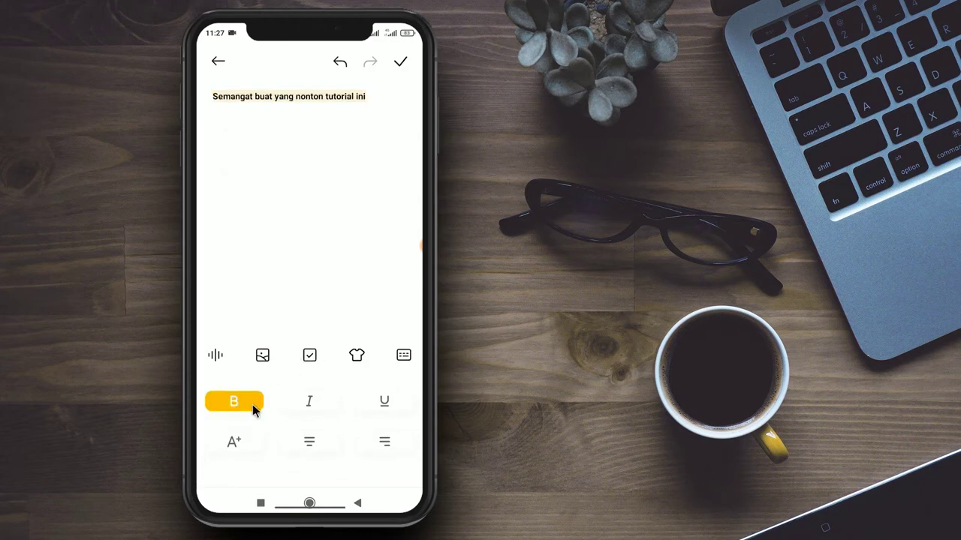
{"action": "left_click", "coordinate": [308, 401]}
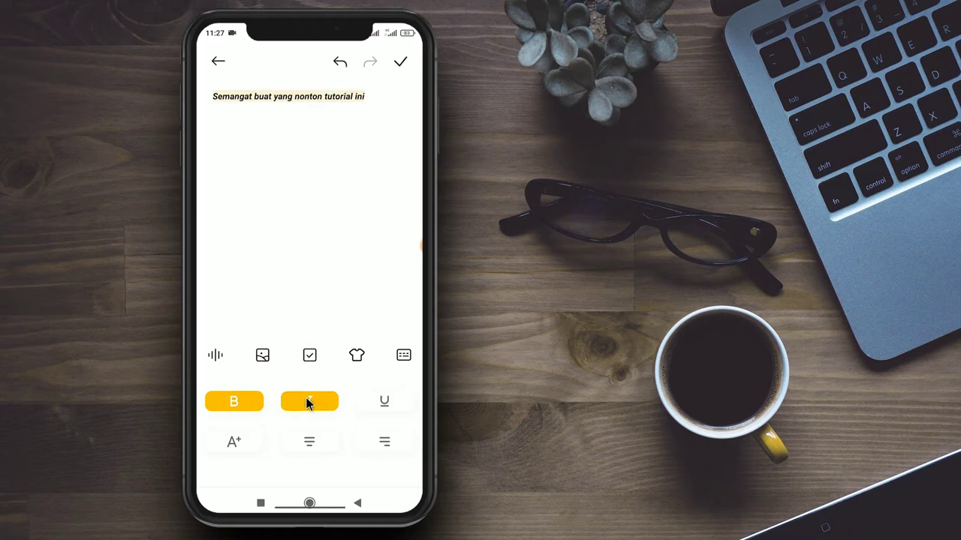
{"action": "left_click", "coordinate": [231, 442]}
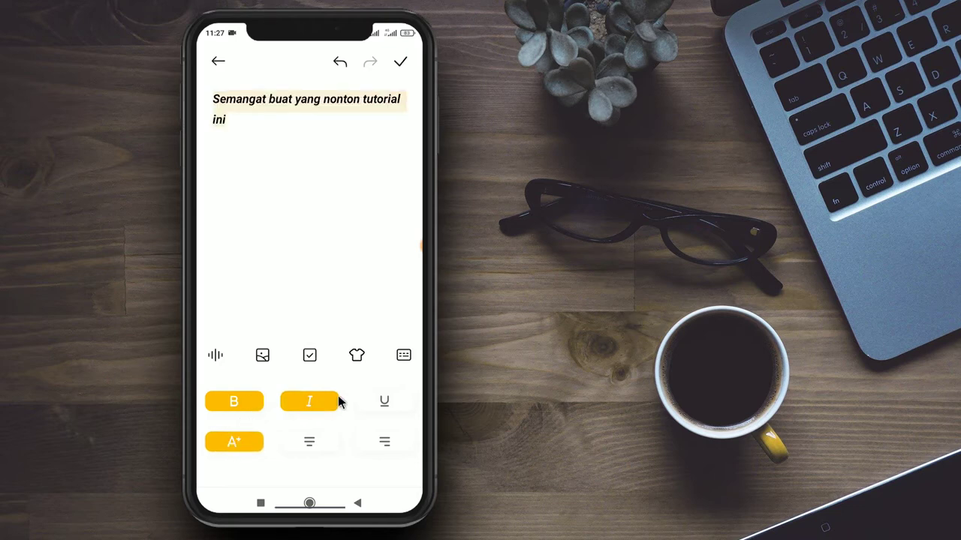
{"action": "left_click", "coordinate": [306, 128]}
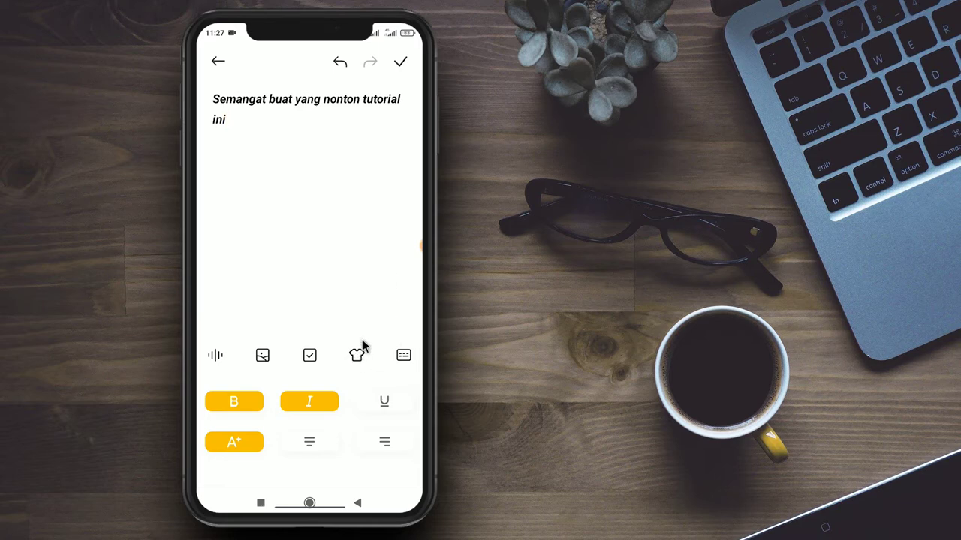
Preview the cream, green leaf, dark blue and black note backgrounds
{"action": "left_click", "coordinate": [356, 358]}
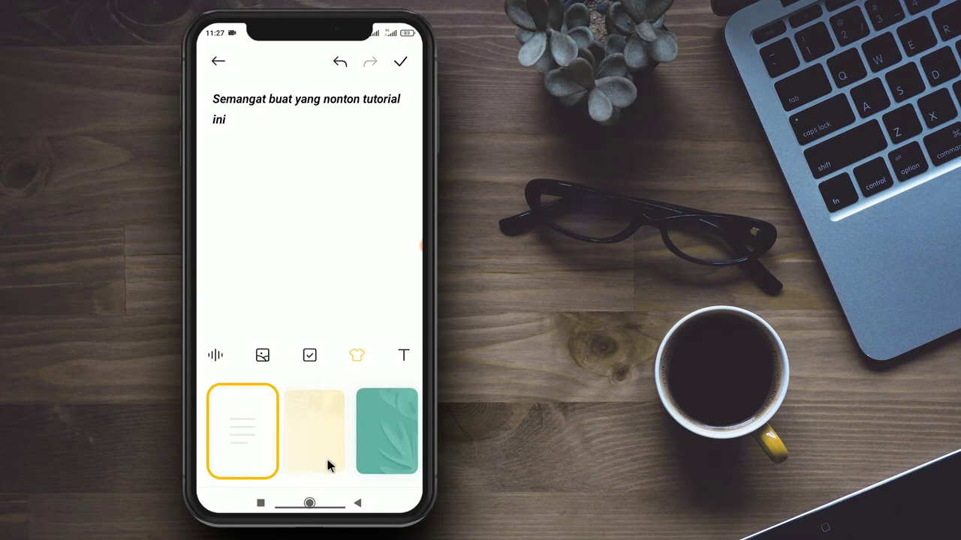
{"action": "left_click", "coordinate": [328, 460]}
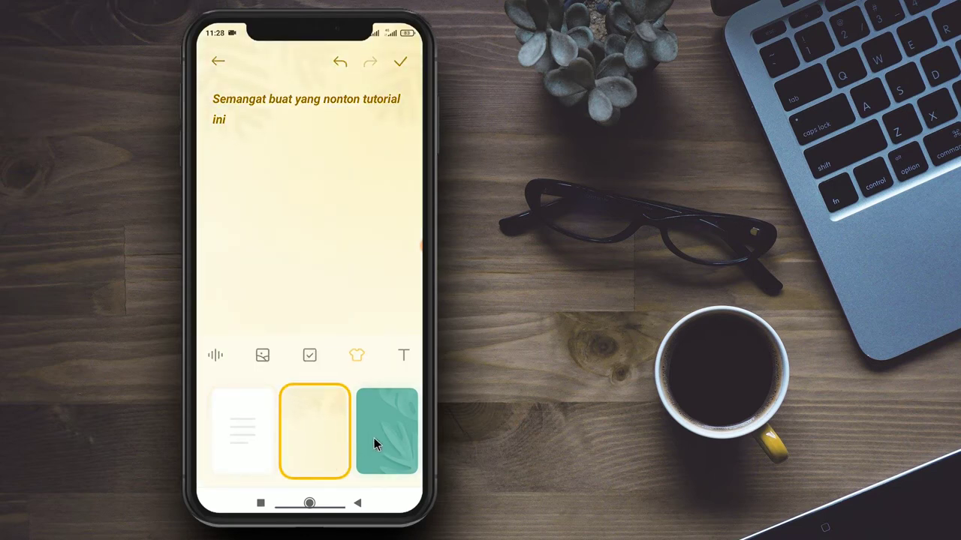
{"action": "left_click", "coordinate": [375, 465]}
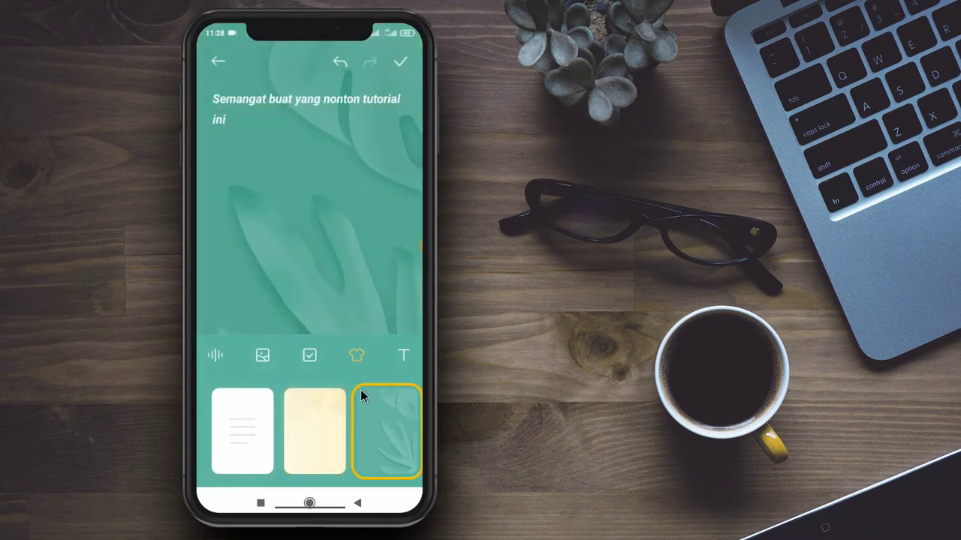
{"action": "left_click", "coordinate": [350, 289]}
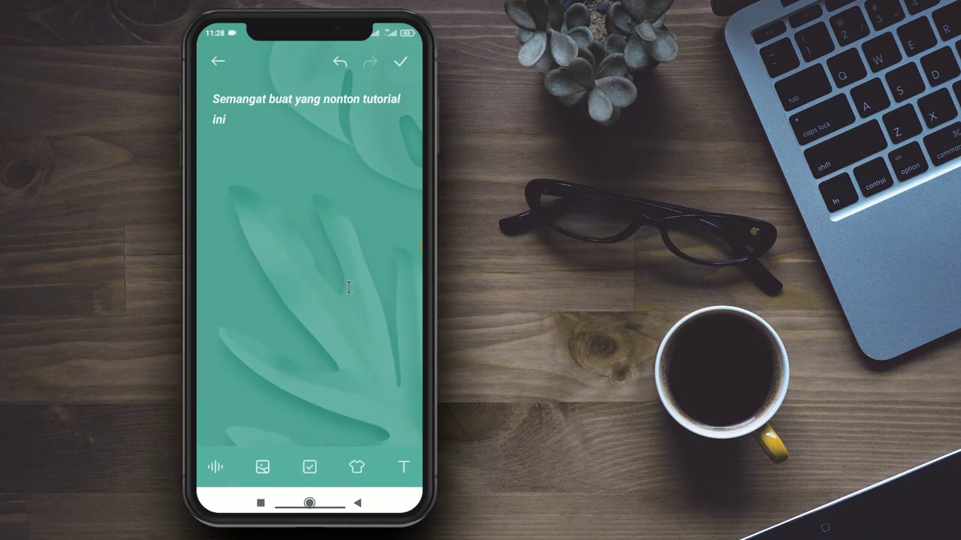
{"action": "left_click", "coordinate": [357, 467]}
{"action": "mouse_move", "coordinate": [355, 454]}
{"action": "left_mouse_down"}
{"action": "mouse_move", "coordinate": [310, 442]}
{"action": "mouse_move", "coordinate": [228, 448]}
{"action": "left_mouse_up"}
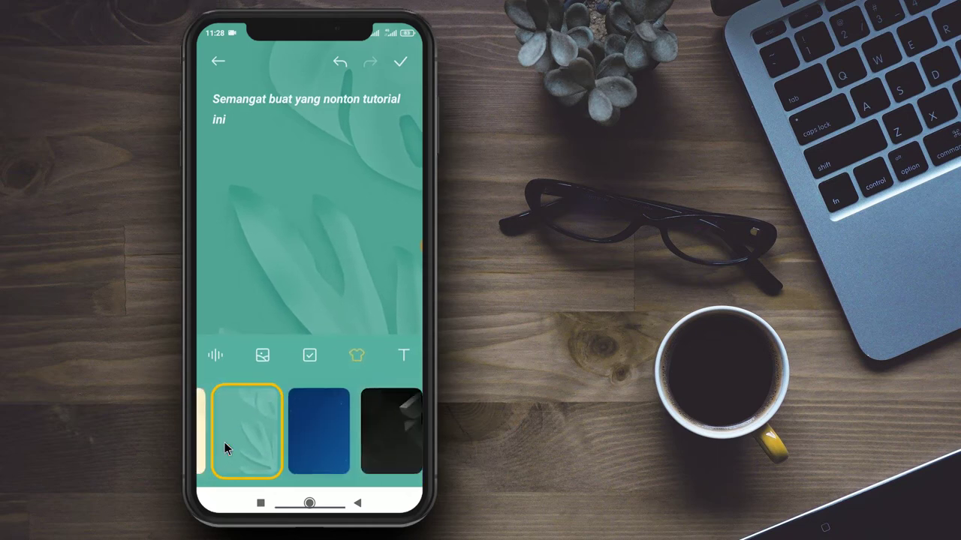
{"action": "left_click", "coordinate": [313, 446]}
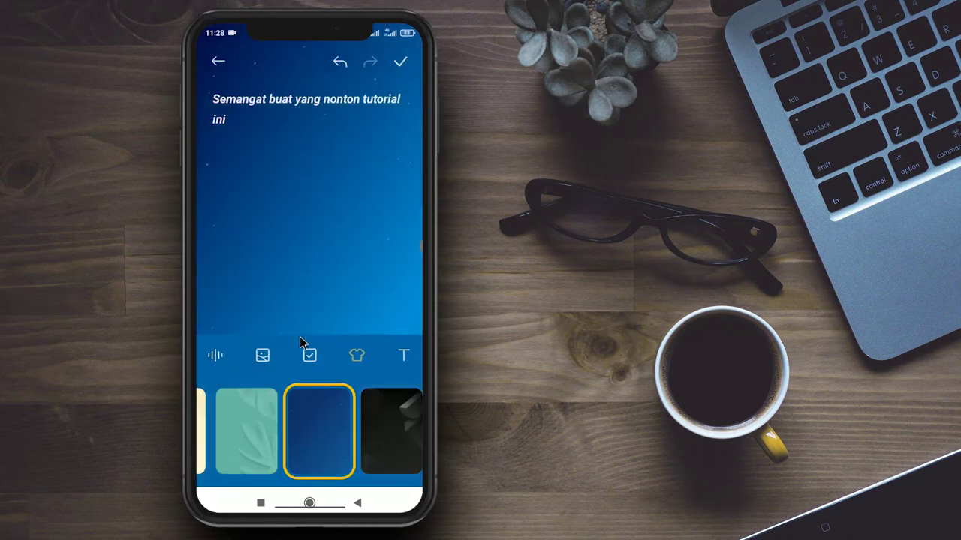
{"action": "left_click", "coordinate": [321, 312]}
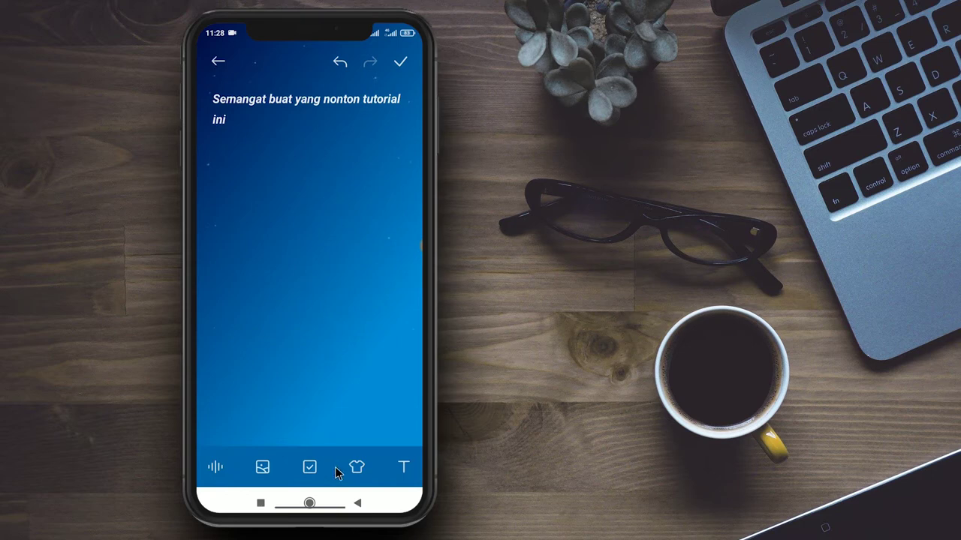
{"action": "left_click", "coordinate": [357, 467]}
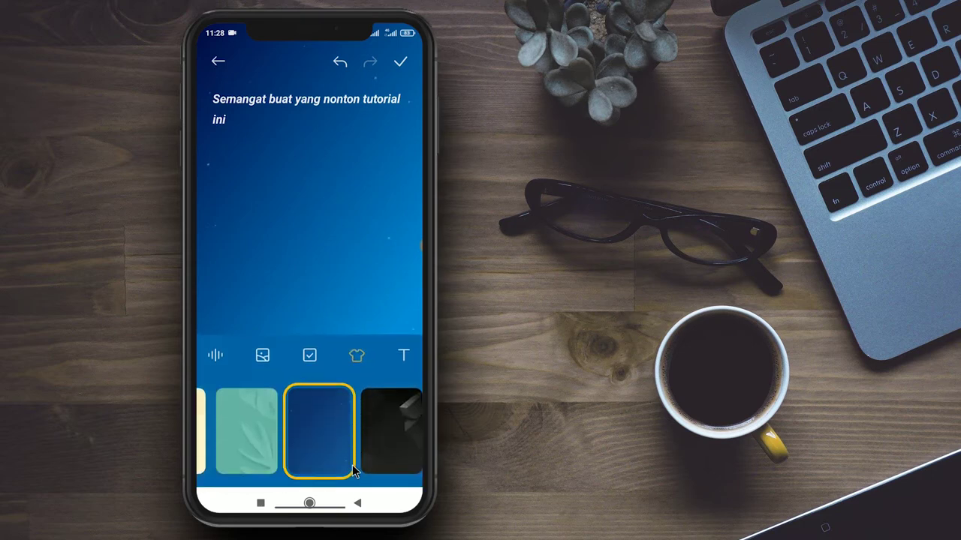
{"action": "left_click", "coordinate": [387, 434]}
{"action": "left_click", "coordinate": [292, 248]}
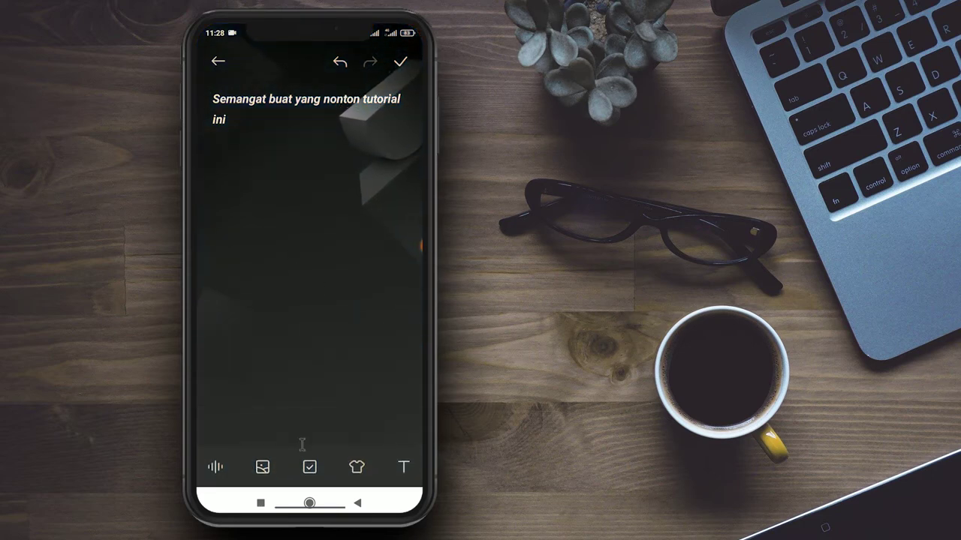
Preview the succulent floral and pink-framed note backgrounds
{"action": "left_click", "coordinate": [357, 467]}
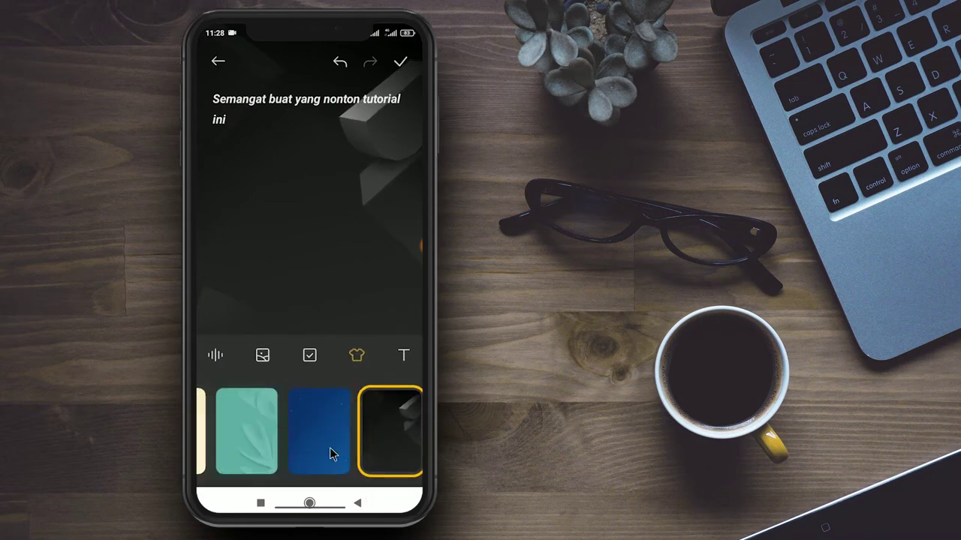
{"action": "left_click_drag", "start_coordinate": [332, 454], "coordinate": [255, 447]}
{"action": "left_click", "coordinate": [289, 440]}
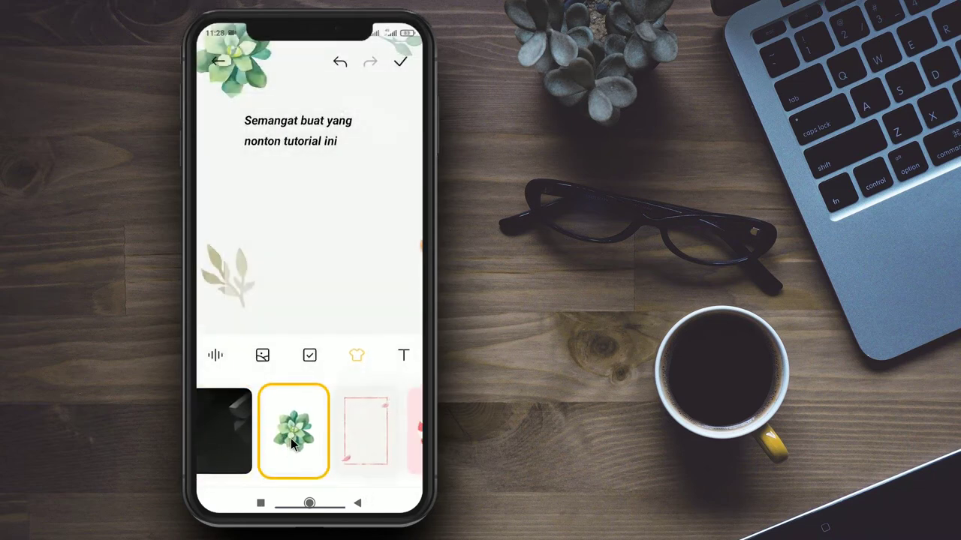
{"action": "left_click", "coordinate": [318, 286]}
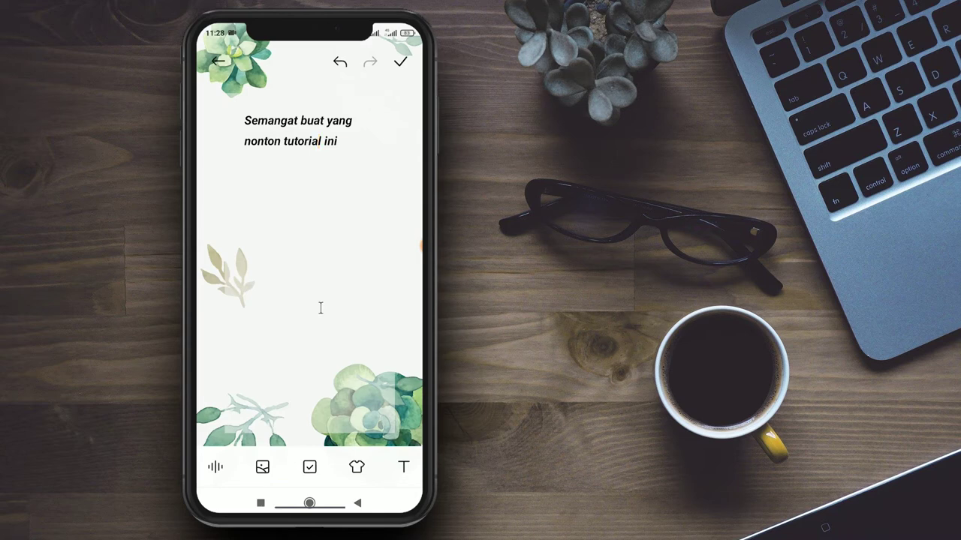
{"action": "left_click", "coordinate": [347, 144]}
{"action": "left_click", "coordinate": [357, 468]}
{"action": "left_click", "coordinate": [368, 449]}
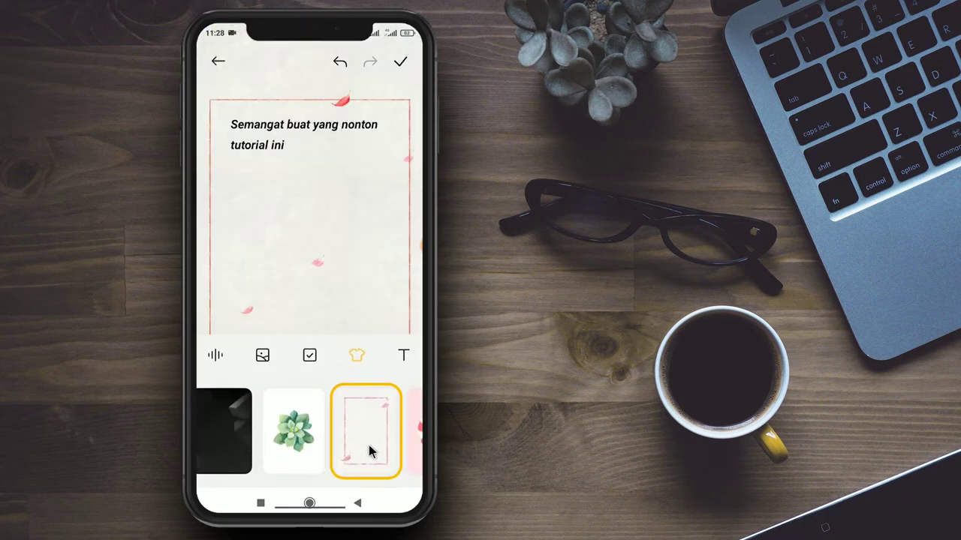
{"action": "left_click", "coordinate": [332, 275]}
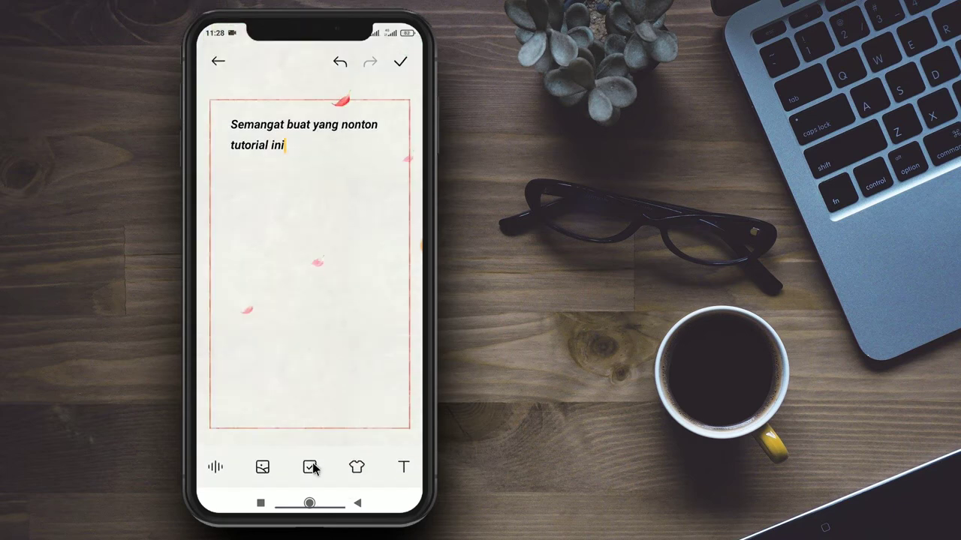
Try the pink candy background, then apply the starry snowy-mountain theme
{"action": "left_click", "coordinate": [357, 467]}
{"action": "left_click_drag", "start_coordinate": [359, 454], "coordinate": [243, 455]}
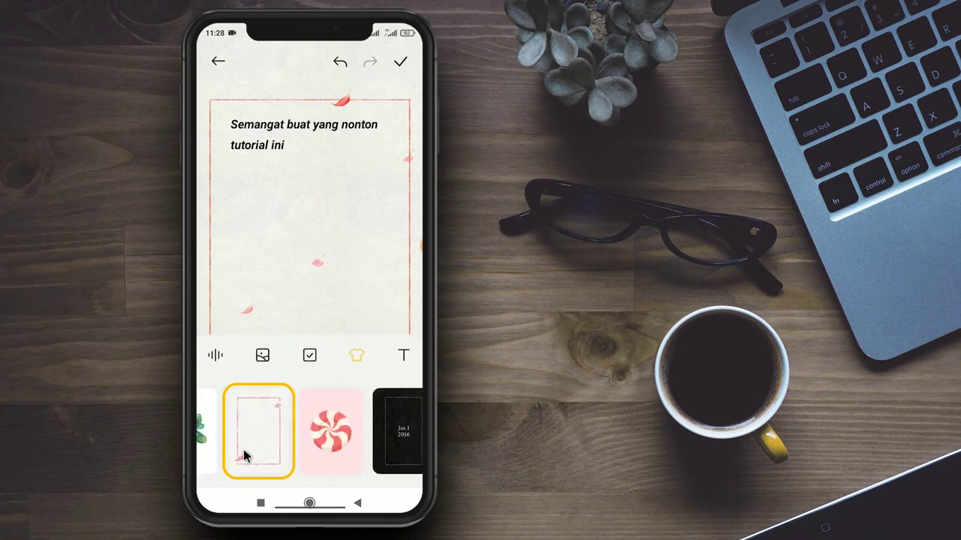
{"action": "left_click", "coordinate": [324, 442]}
{"action": "left_click", "coordinate": [321, 312]}
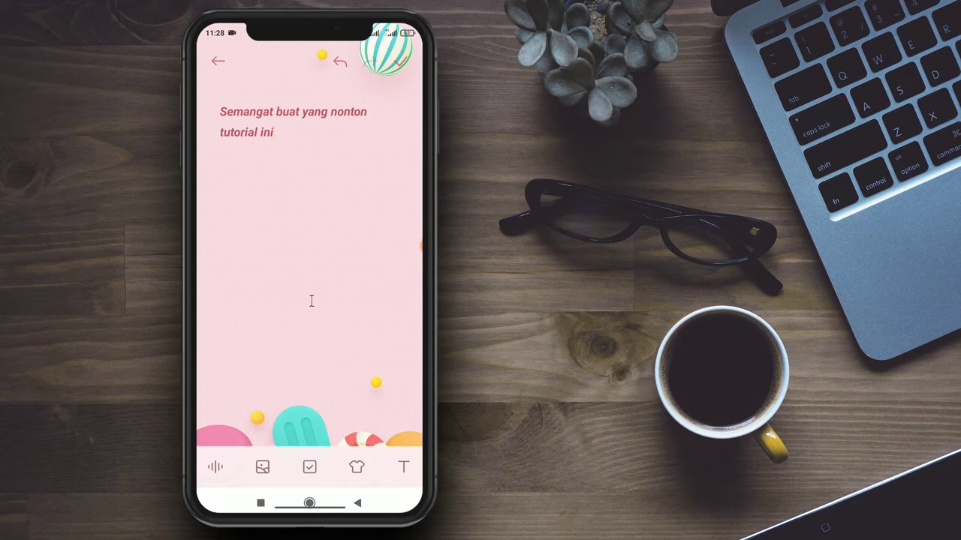
{"action": "left_click", "coordinate": [357, 466]}
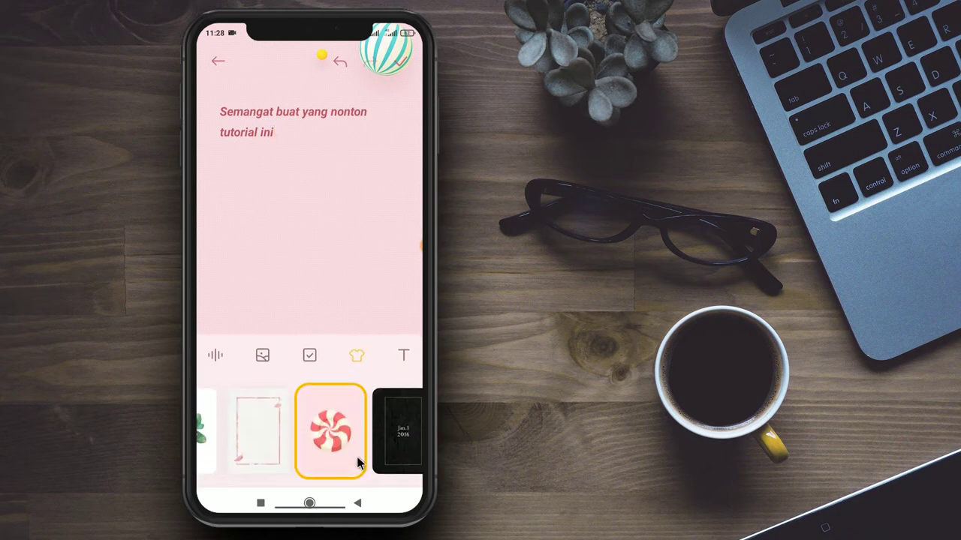
{"action": "left_click_drag", "start_coordinate": [370, 454], "coordinate": [242, 455]}
{"action": "left_click", "coordinate": [347, 442]}
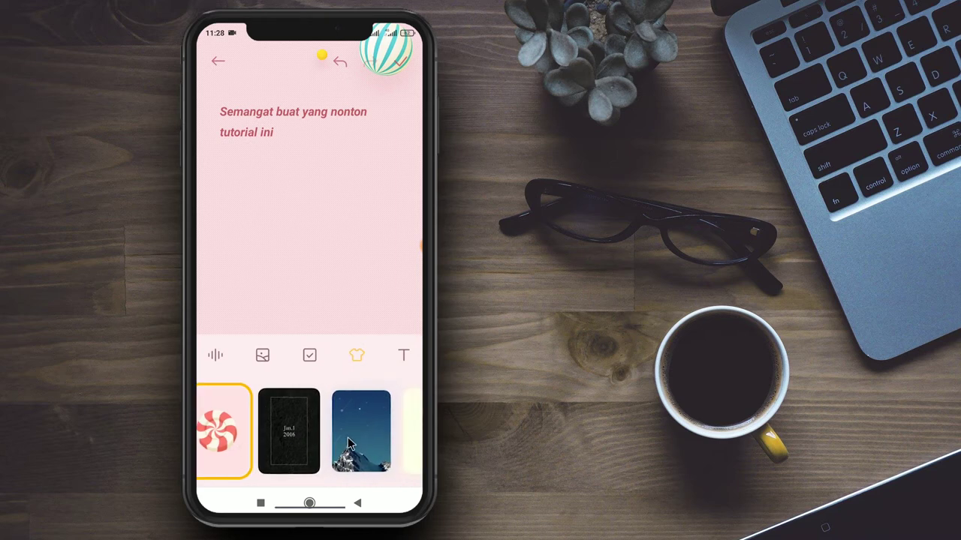
{"action": "left_click", "coordinate": [313, 303]}
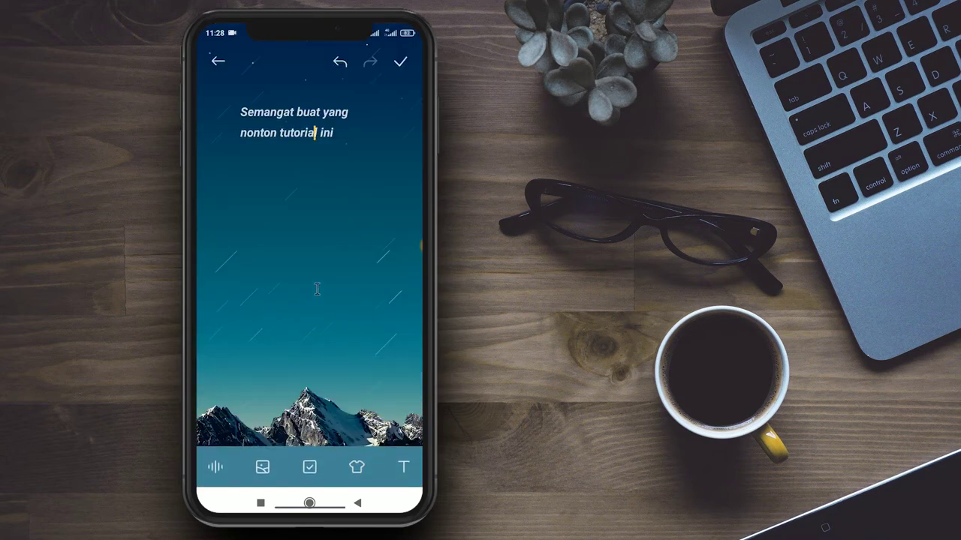
Start a new line after 'ini' and bring up the Kamera/Galeri picture source choice
{"action": "left_click", "coordinate": [341, 135]}
{"action": "left_click", "coordinate": [404, 467]}
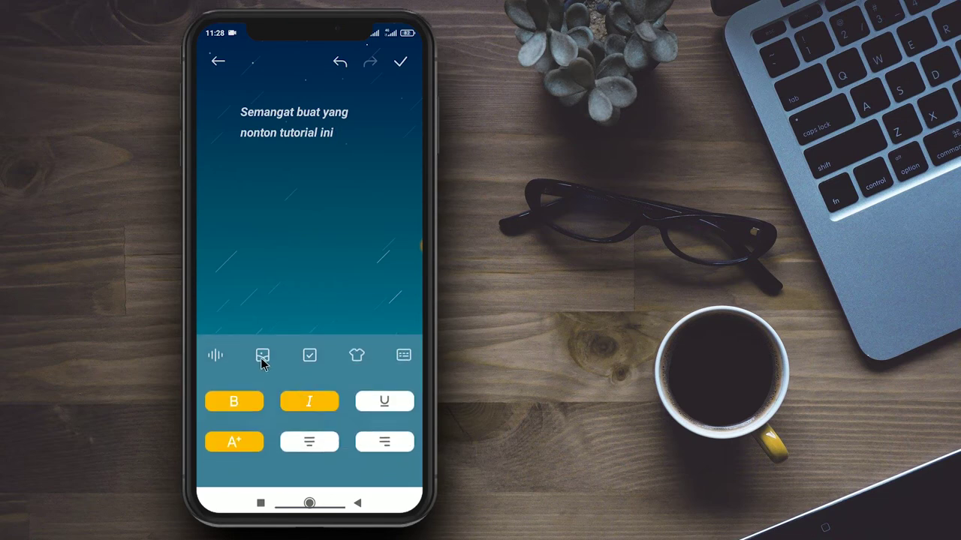
{"action": "left_click", "coordinate": [400, 359]}
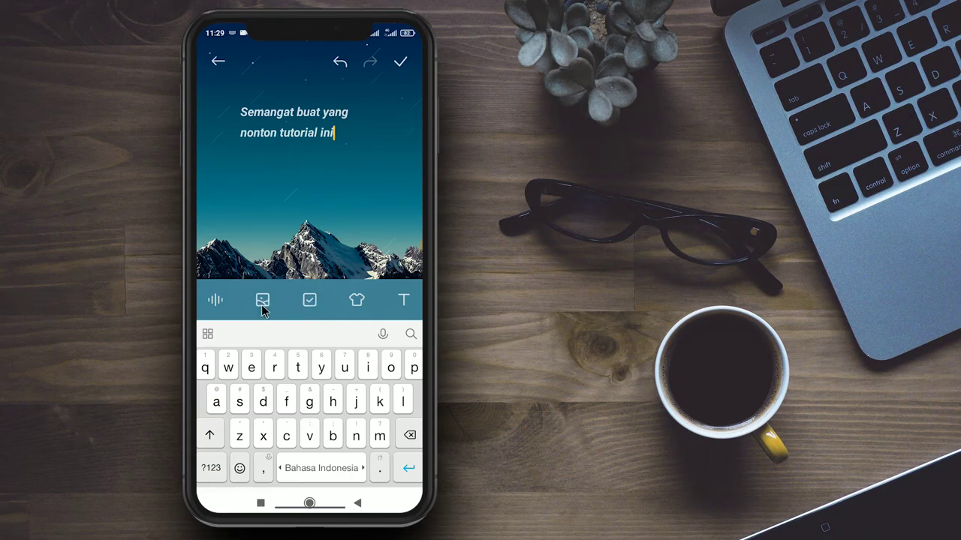
{"action": "left_click", "coordinate": [409, 472]}
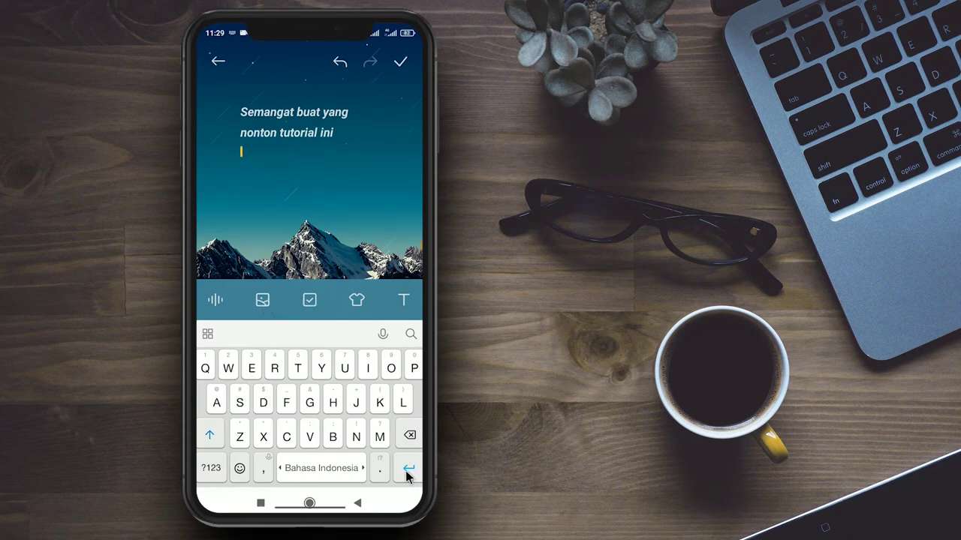
{"action": "left_click", "coordinate": [262, 302]}
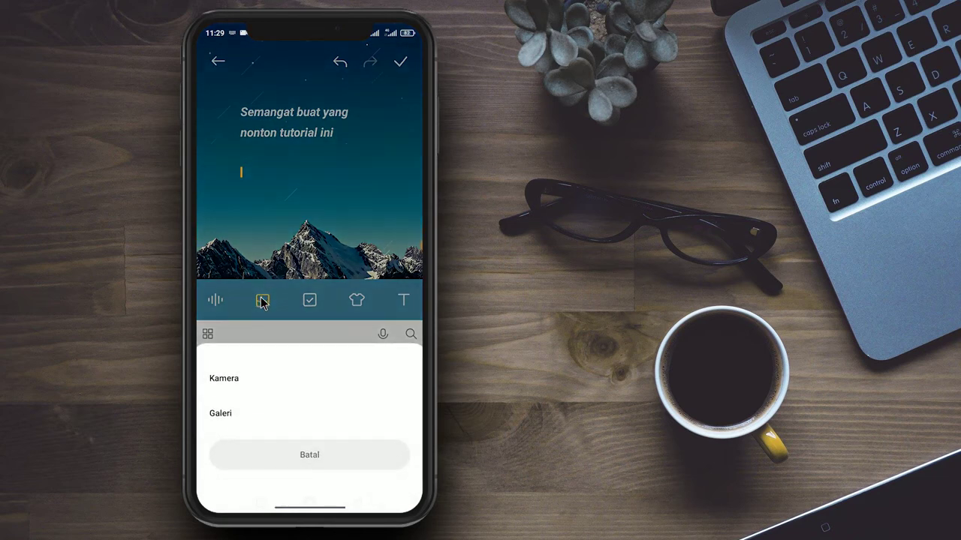
Insert the rainy night street photo from Galeri into the note
{"action": "left_click", "coordinate": [223, 413]}
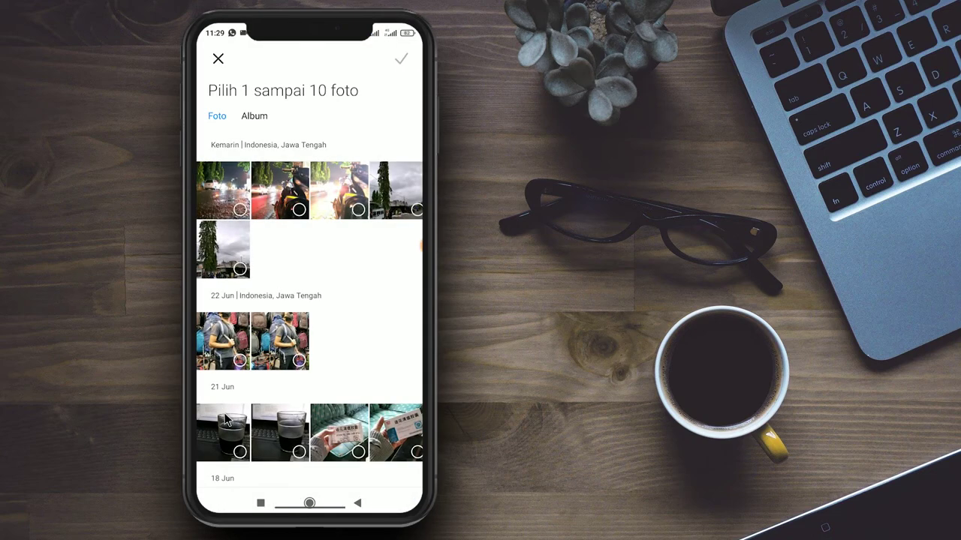
{"action": "left_click", "coordinate": [241, 210]}
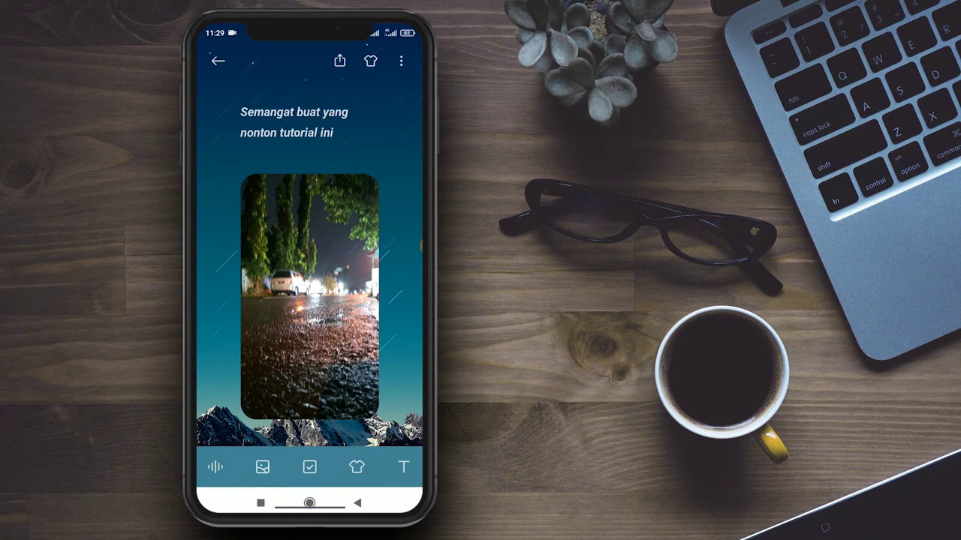
Grant audio permission and record a 4-second voice note below the photo
{"action": "left_click", "coordinate": [214, 469]}
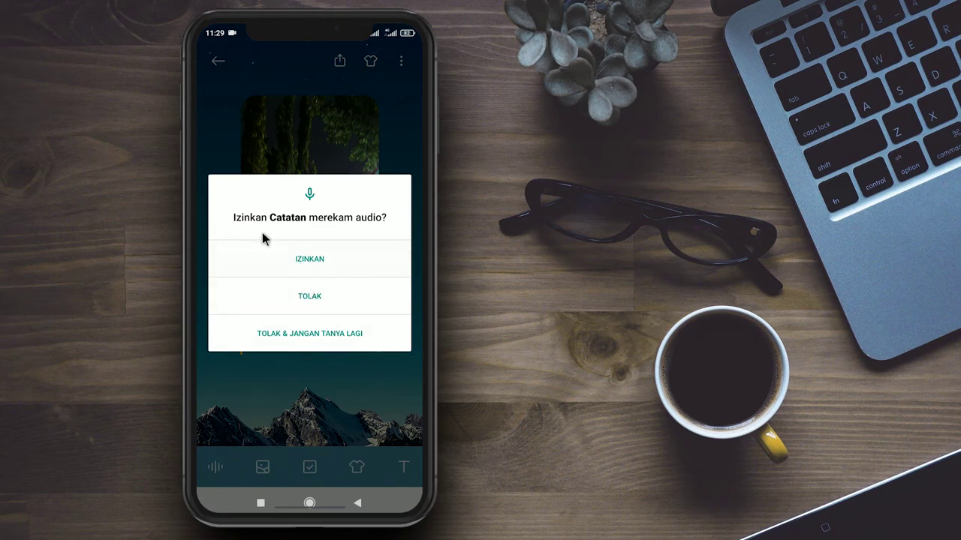
{"action": "left_click", "coordinate": [333, 270]}
{"action": "left_click", "coordinate": [333, 270]}
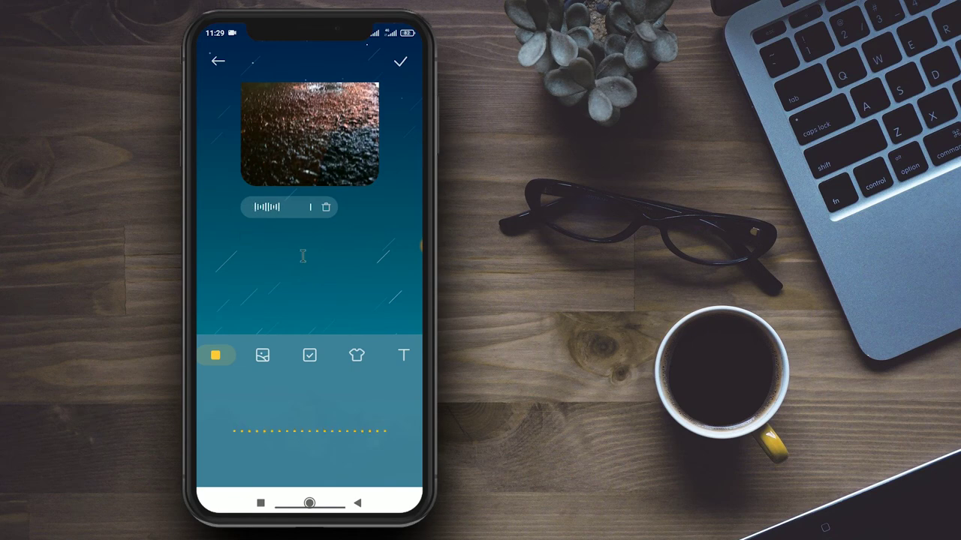
{"action": "left_click", "coordinate": [220, 359]}
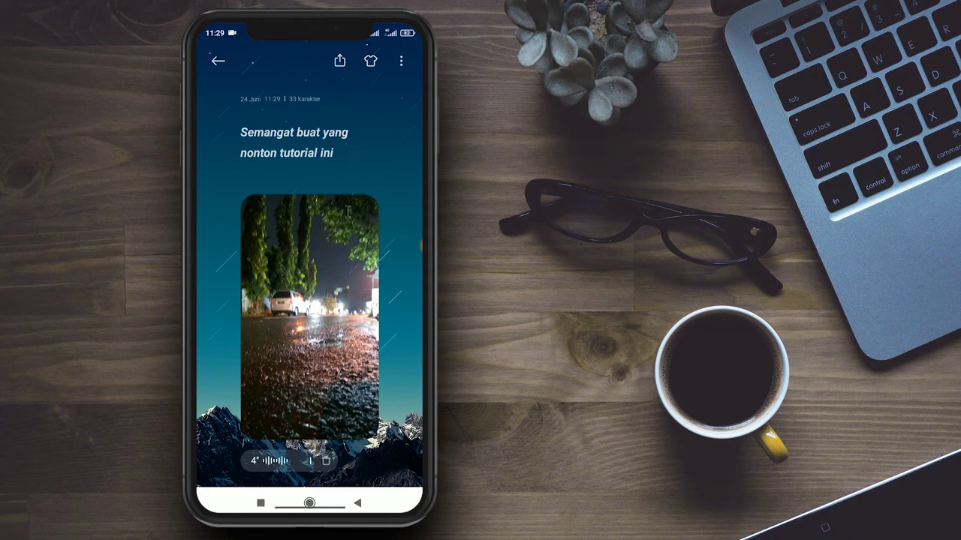
Reopen the Semangat note and choose Letakkan di Layar utama from its ⋮ menu
{"action": "left_click", "coordinate": [219, 62]}
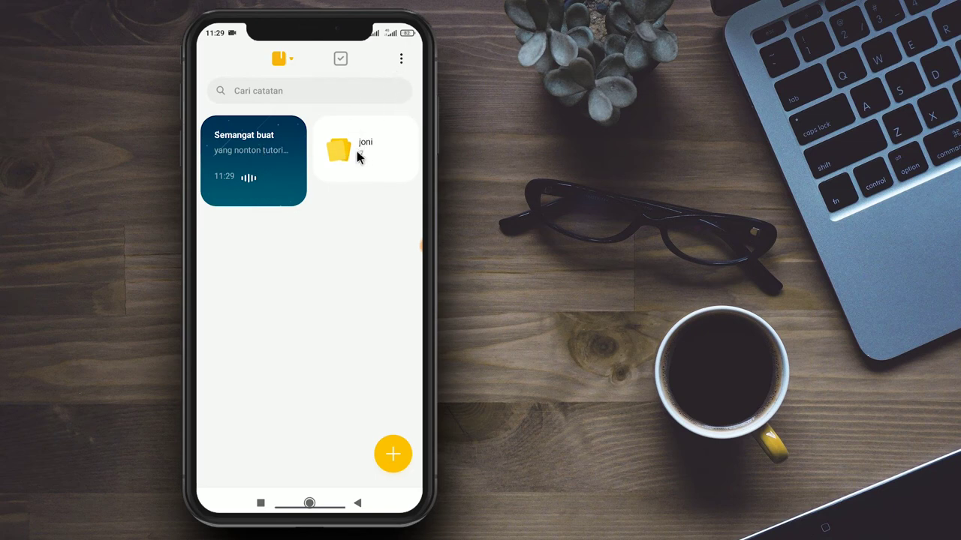
{"action": "left_click", "coordinate": [270, 156]}
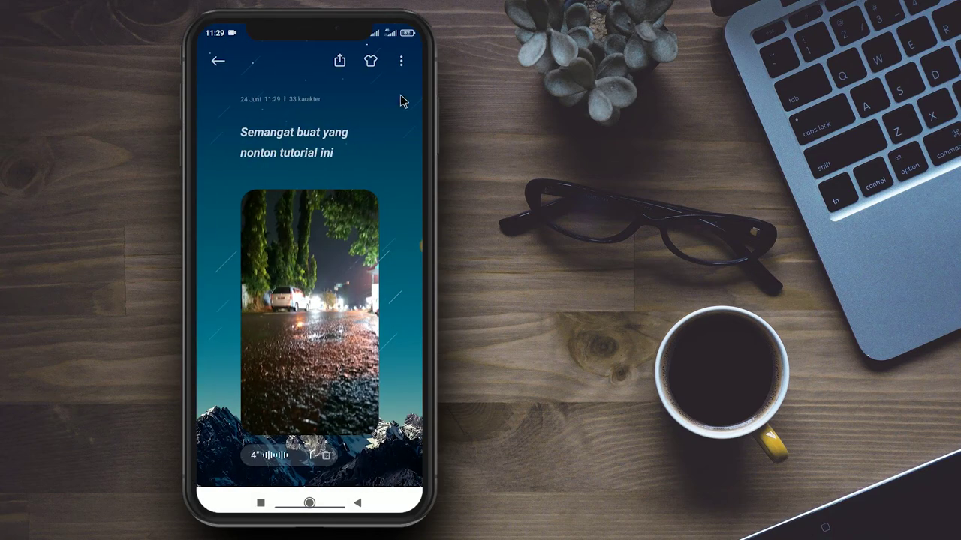
{"action": "left_click", "coordinate": [402, 61]}
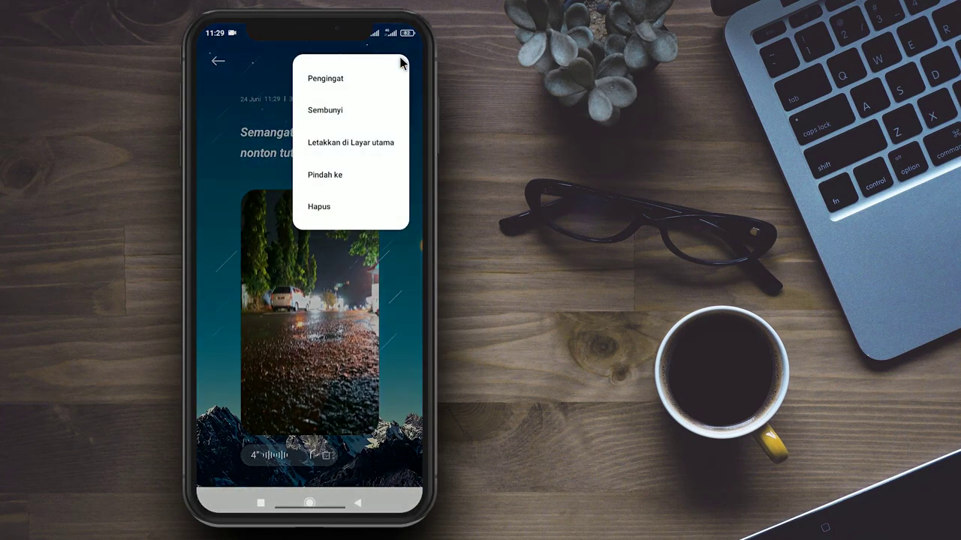
{"action": "left_click", "coordinate": [341, 146]}
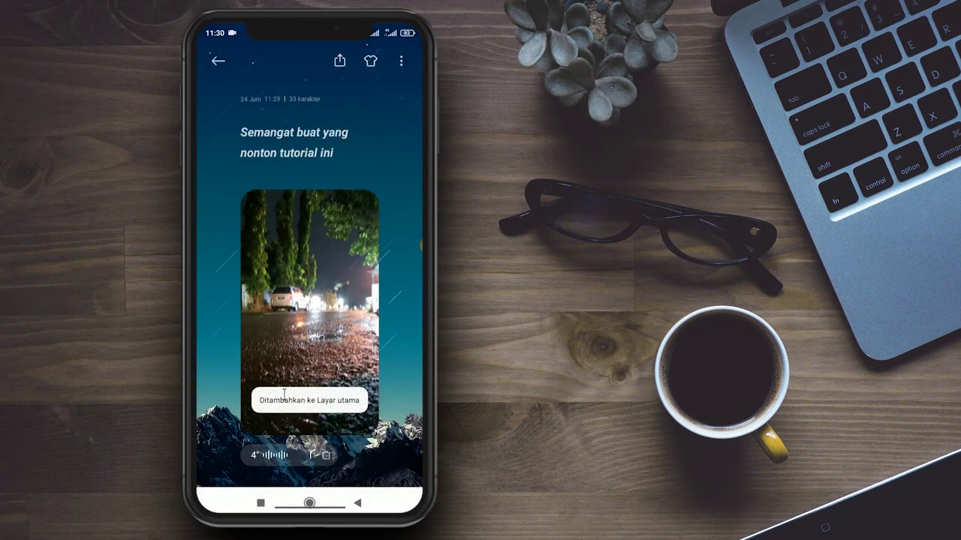
Go to the home screen and swipe across pages to the one holding the 24 Juni note widget
{"action": "left_click", "coordinate": [309, 503]}
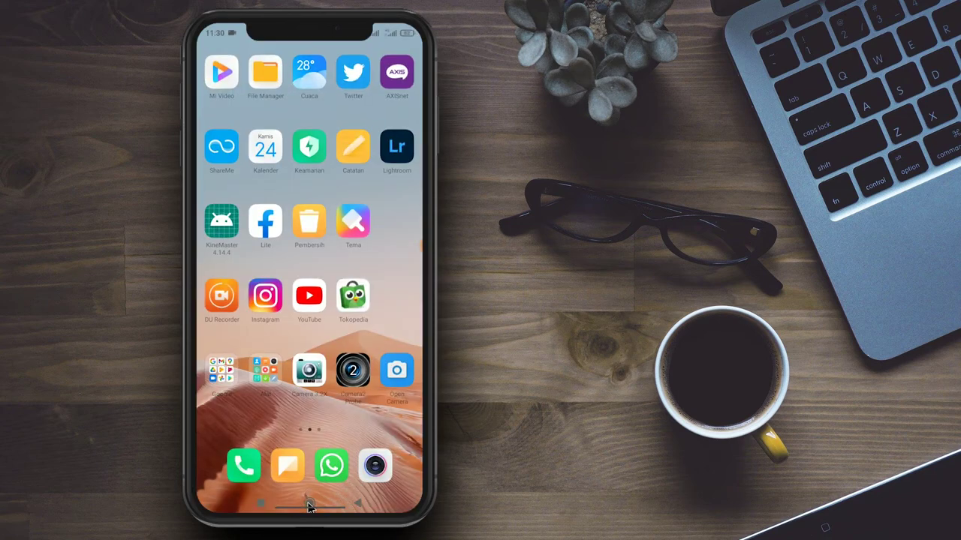
{"action": "left_click_drag", "start_coordinate": [320, 339], "coordinate": [351, 349]}
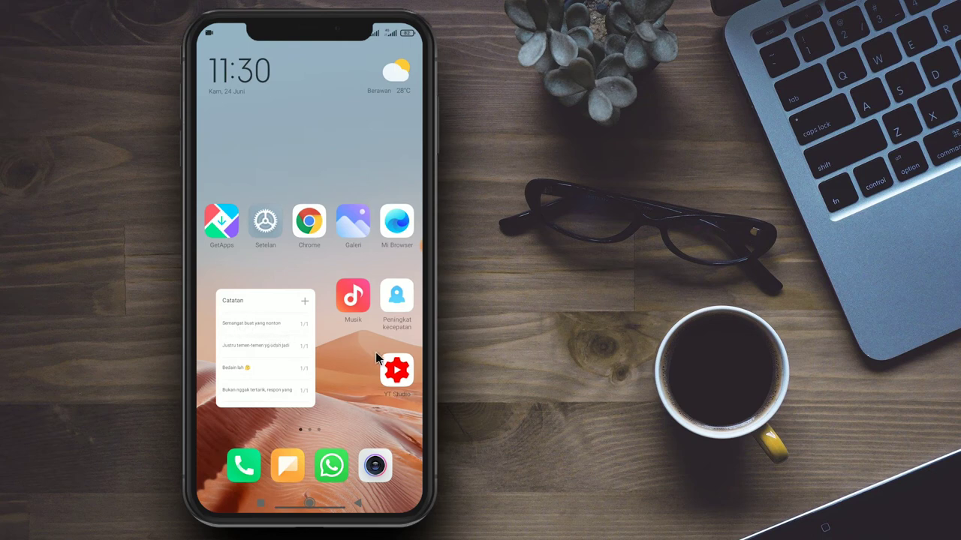
{"action": "mouse_move", "coordinate": [351, 347]}
{"action": "left_mouse_down"}
{"action": "mouse_move", "coordinate": [277, 355]}
{"action": "mouse_move", "coordinate": [298, 353]}
{"action": "left_mouse_up"}
{"action": "left_click_drag", "start_coordinate": [361, 361], "coordinate": [286, 353]}
{"action": "mouse_move", "coordinate": [404, 342]}
{"action": "left_mouse_down"}
{"action": "mouse_move", "coordinate": [199, 339]}
{"action": "mouse_move", "coordinate": [323, 341]}
{"action": "left_mouse_up"}
{"action": "left_click_drag", "start_coordinate": [225, 342], "coordinate": [336, 342]}
{"action": "left_click_drag", "start_coordinate": [404, 285], "coordinate": [199, 291]}
{"action": "left_click_drag", "start_coordinate": [405, 293], "coordinate": [197, 294]}
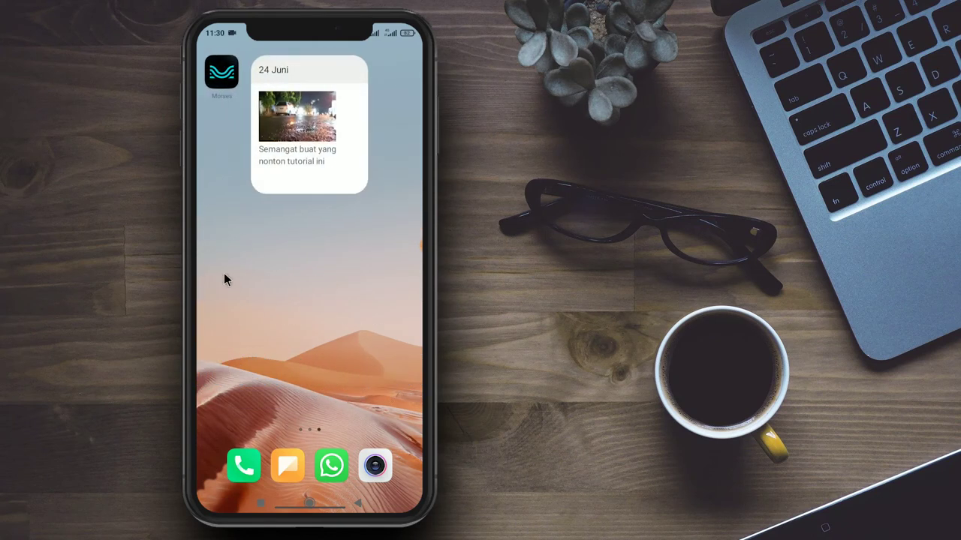
{"action": "left_click_drag", "start_coordinate": [303, 77], "coordinate": [319, 80]}
Open the Semangat note from its widget, apply the green succulent background, and save
{"action": "left_click", "coordinate": [337, 114]}
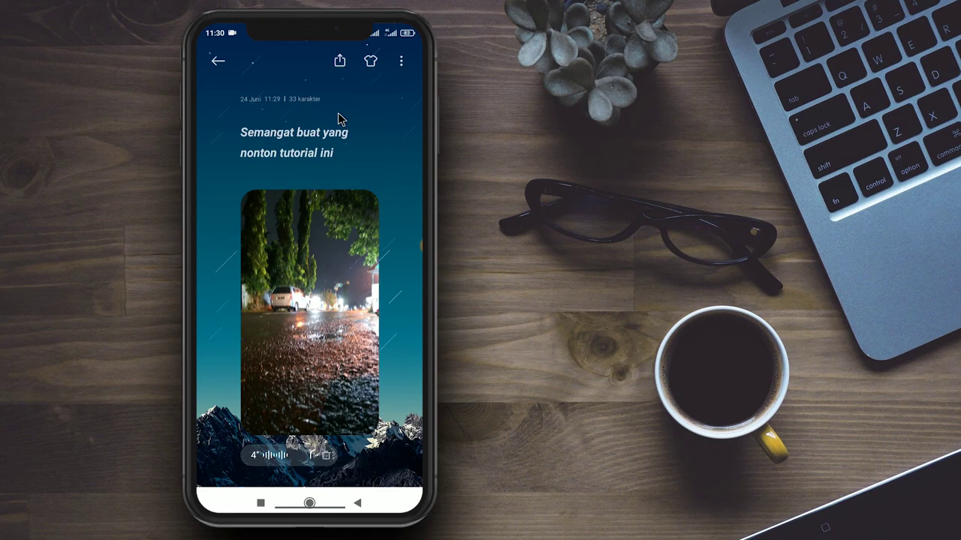
{"action": "left_click", "coordinate": [370, 61]}
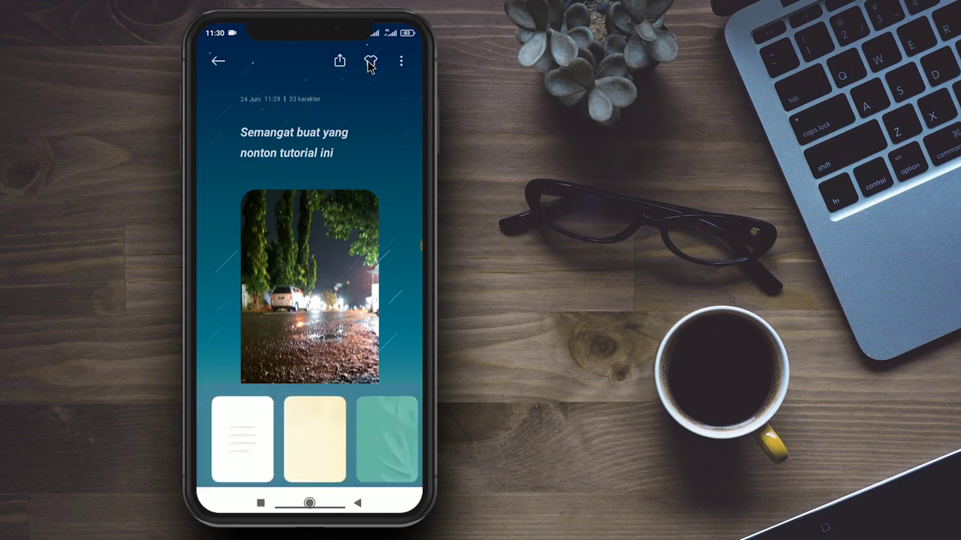
{"action": "left_click_drag", "start_coordinate": [368, 455], "coordinate": [233, 450]}
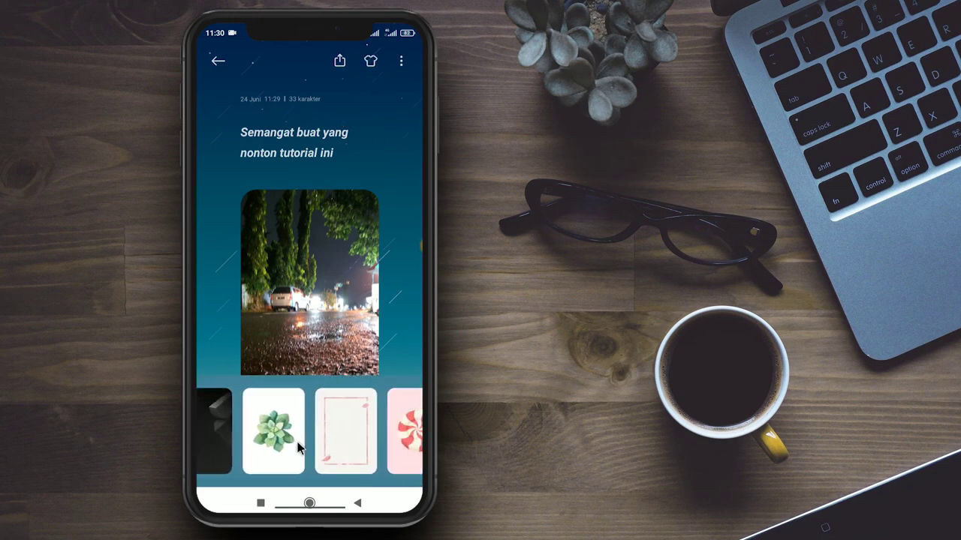
{"action": "left_click", "coordinate": [281, 438]}
{"action": "left_click", "coordinate": [388, 178]}
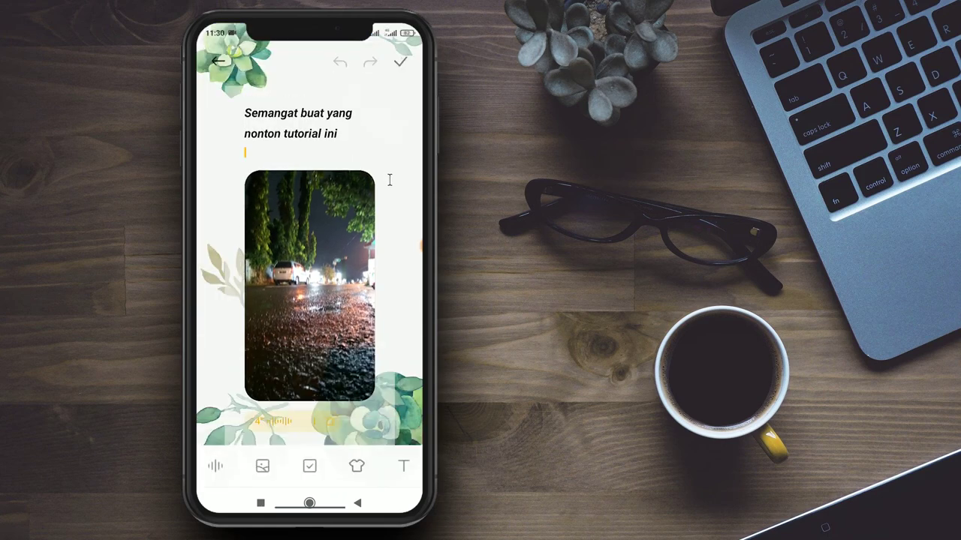
{"action": "left_click", "coordinate": [400, 63]}
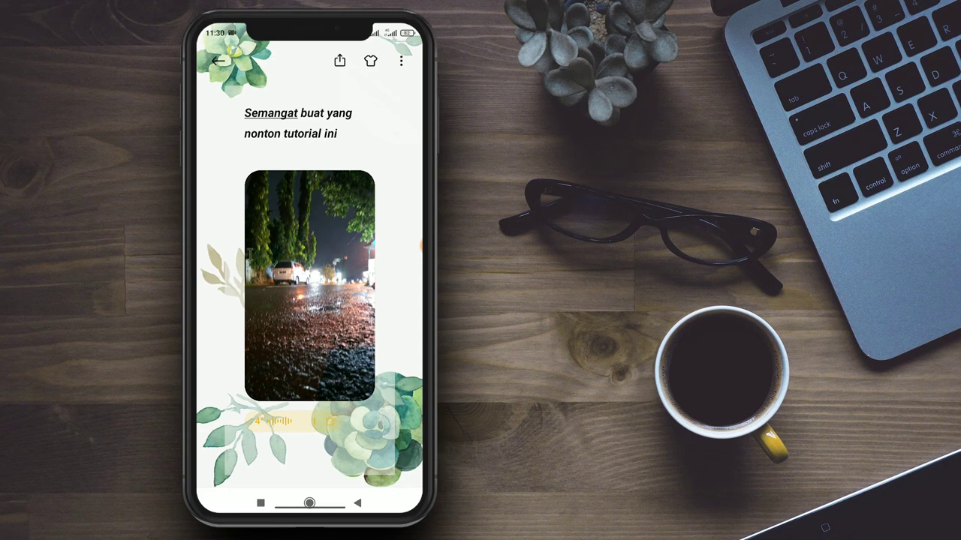
Return to the home screen and swipe to the page of app icons
{"action": "left_click", "coordinate": [310, 503]}
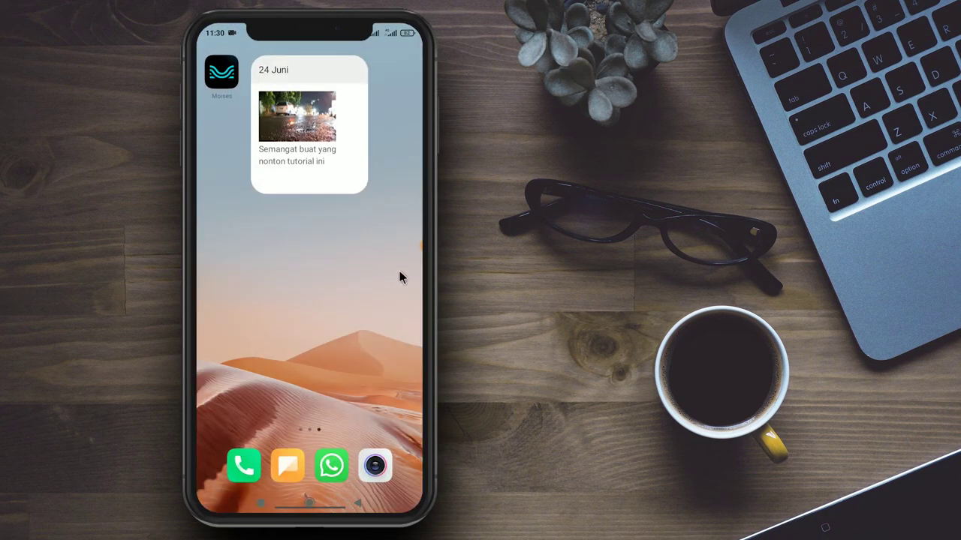
{"action": "left_click_drag", "start_coordinate": [333, 284], "coordinate": [418, 258]}
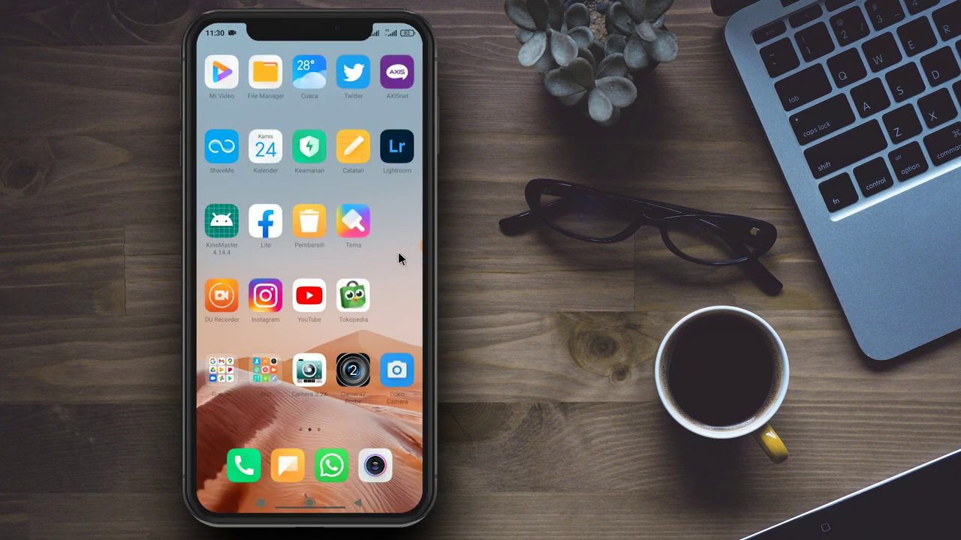